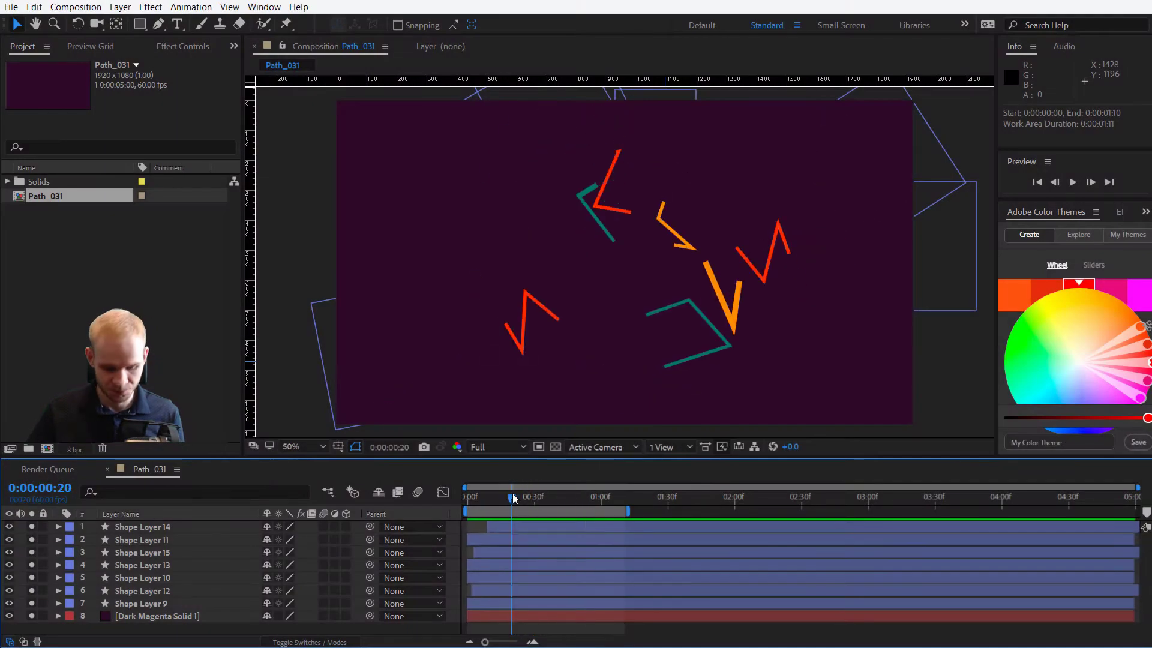
Step: Create a new composition with the default settings and add a full-size dark magenta solid as its background
{"action": "key", "text": "ctrl+n"}
{"action": "key", "text": "Return"}
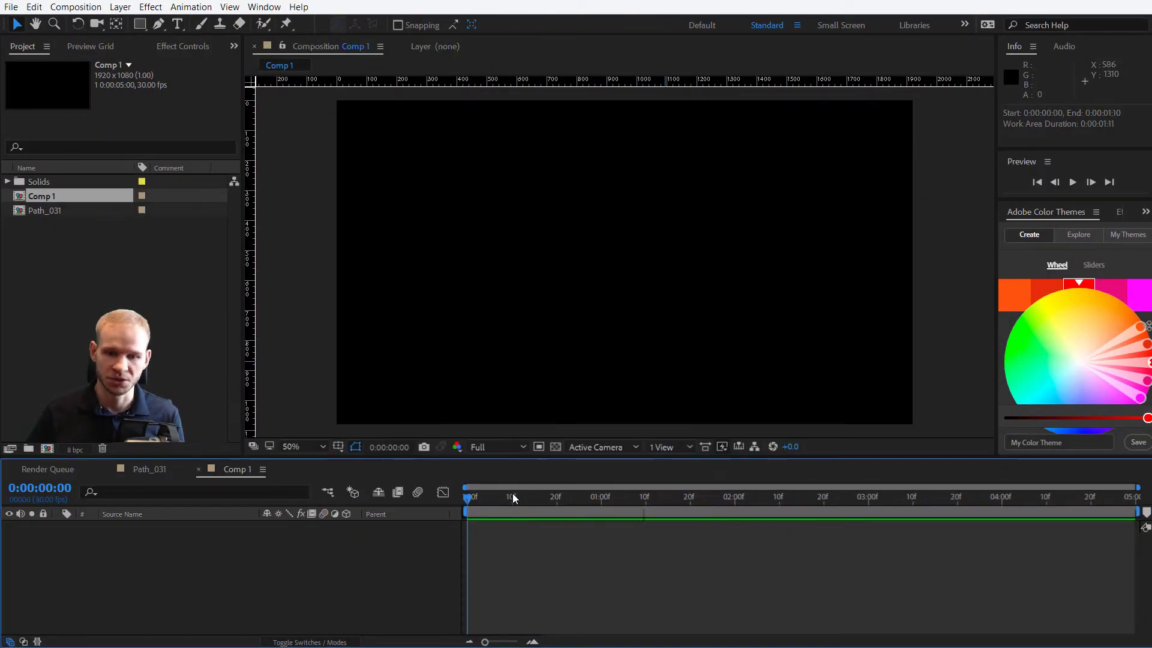
{"action": "key", "text": "ctrl+y"}
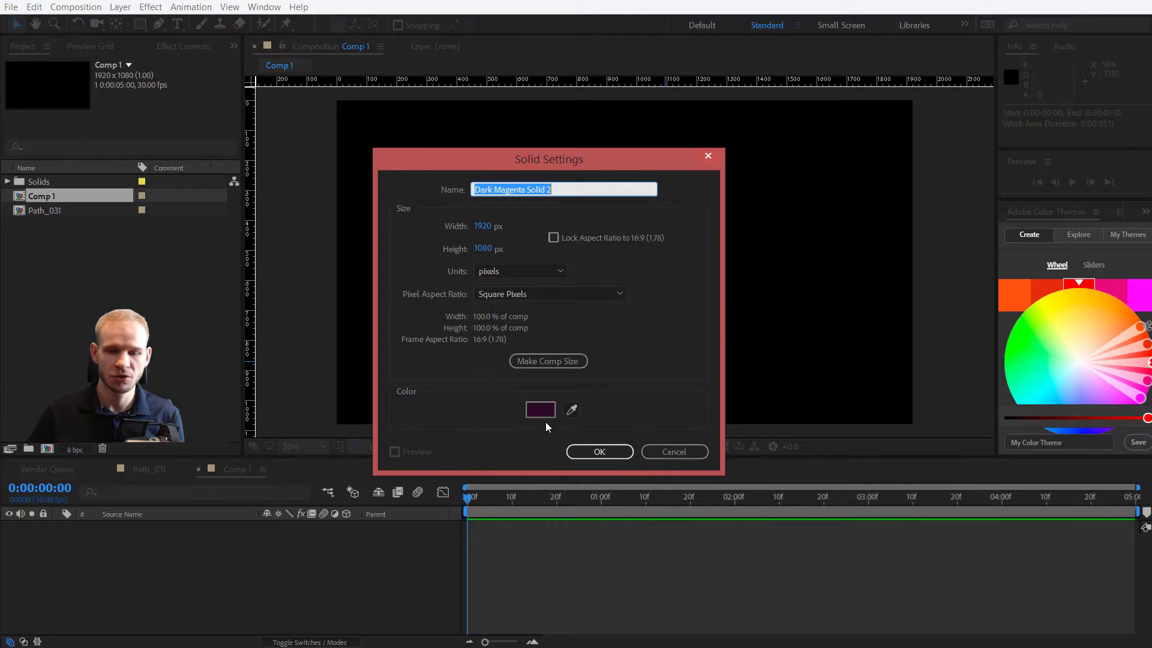
{"action": "left_click", "coordinate": [615, 449]}
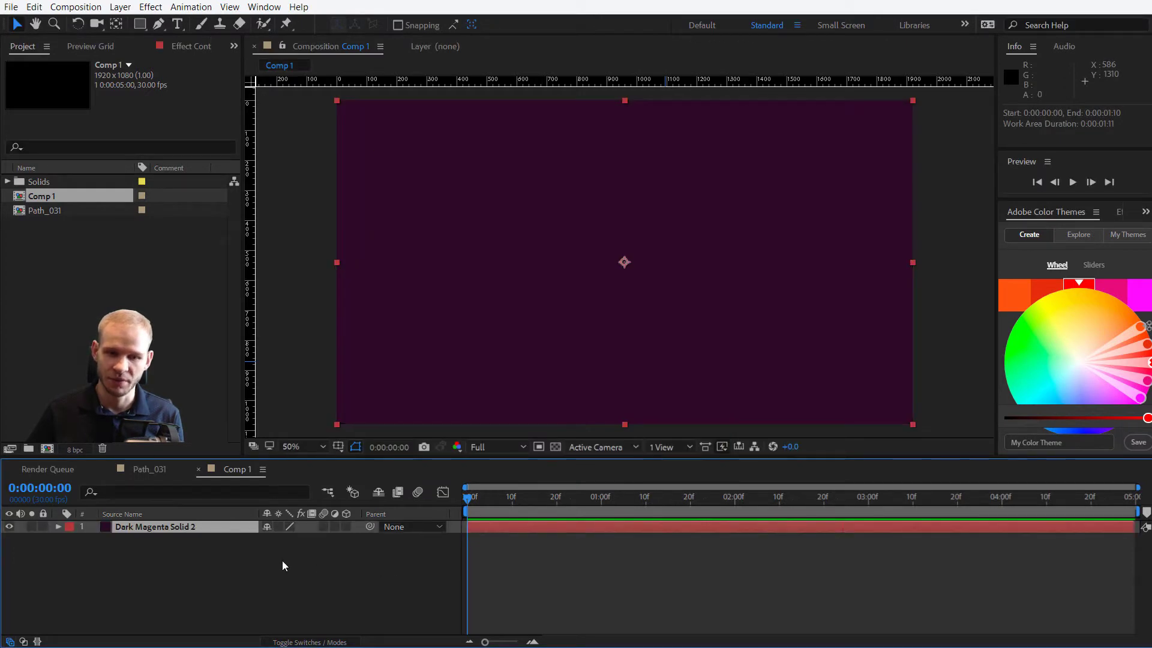
{"action": "left_click", "coordinate": [54, 544]}
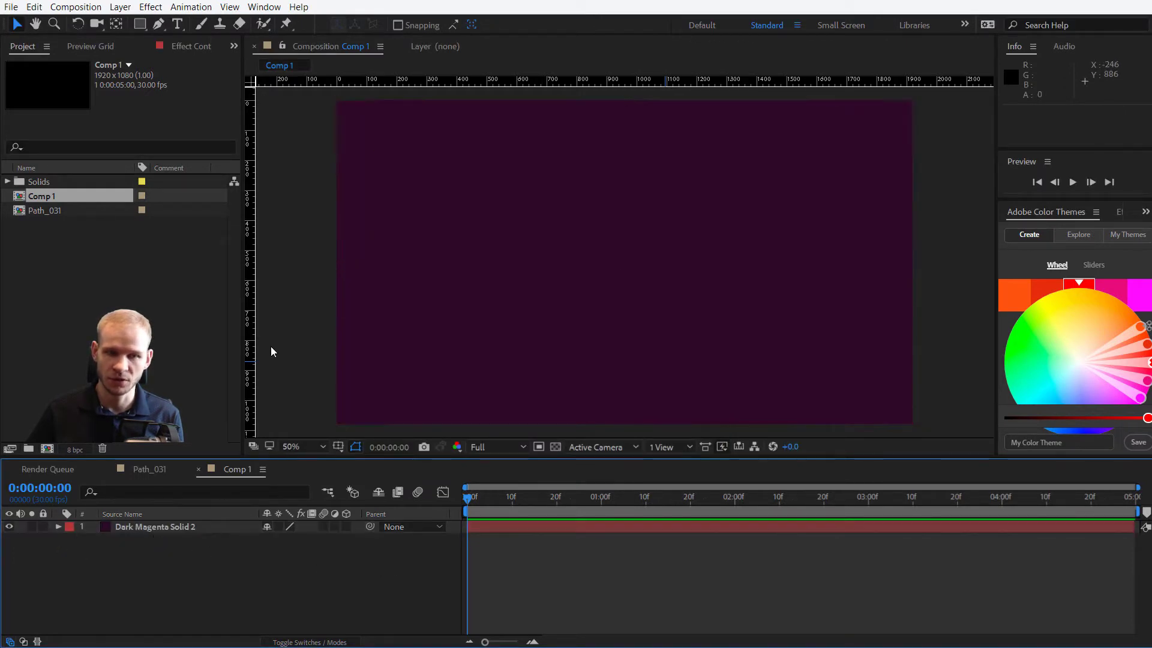
Step: Draw an open zigzag path with the Pen tool, rising from the composition's centre to just past its upper edge
{"action": "left_click", "coordinate": [160, 26]}
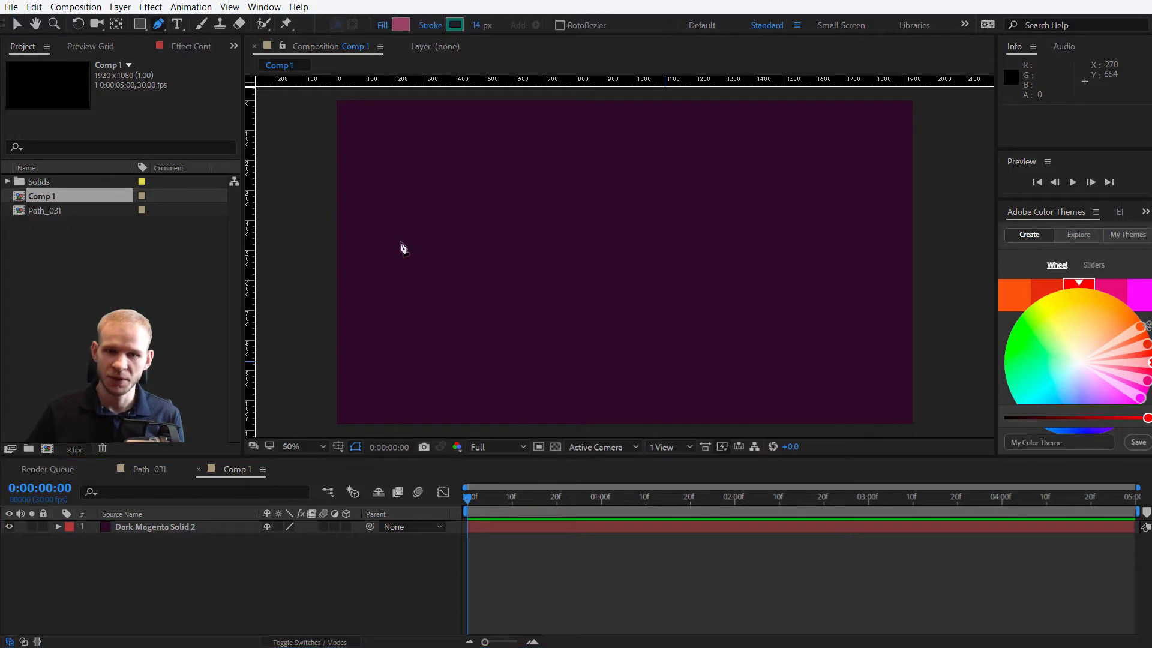
{"action": "left_click", "coordinate": [634, 269]}
{"action": "left_click", "coordinate": [603, 245]}
{"action": "left_click", "coordinate": [646, 238]}
{"action": "left_click", "coordinate": [554, 205]}
{"action": "left_click", "coordinate": [666, 205]}
{"action": "left_click_drag", "start_coordinate": [580, 178], "coordinate": [563, 168]}
{"action": "left_click", "coordinate": [606, 153]}
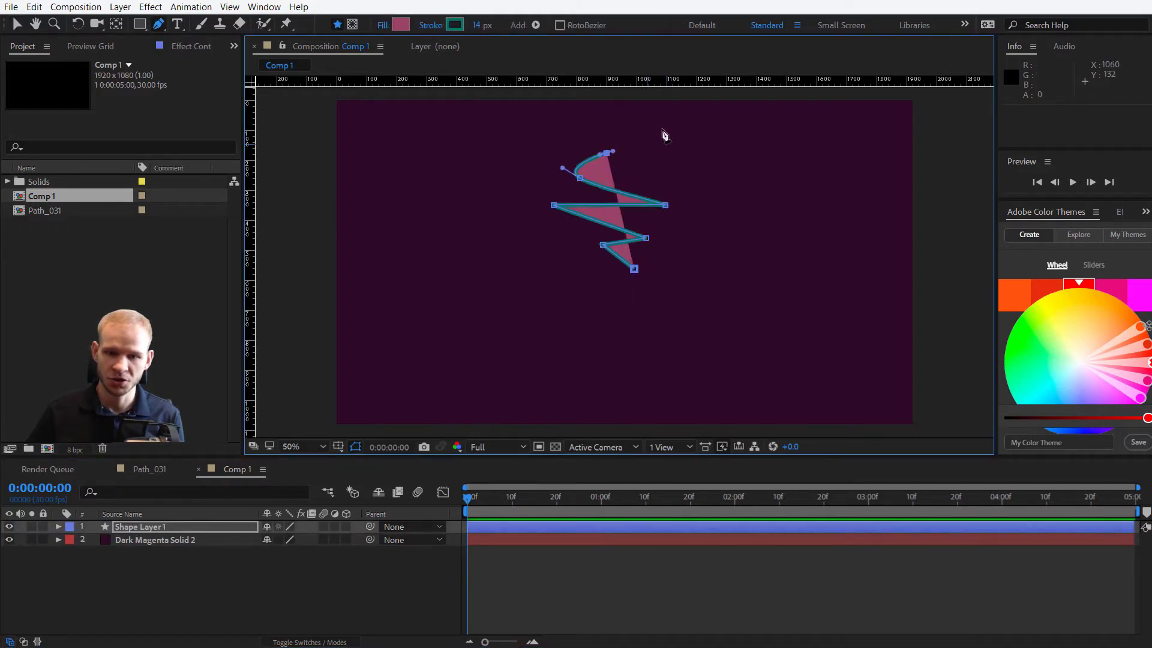
{"action": "left_click", "coordinate": [662, 129]}
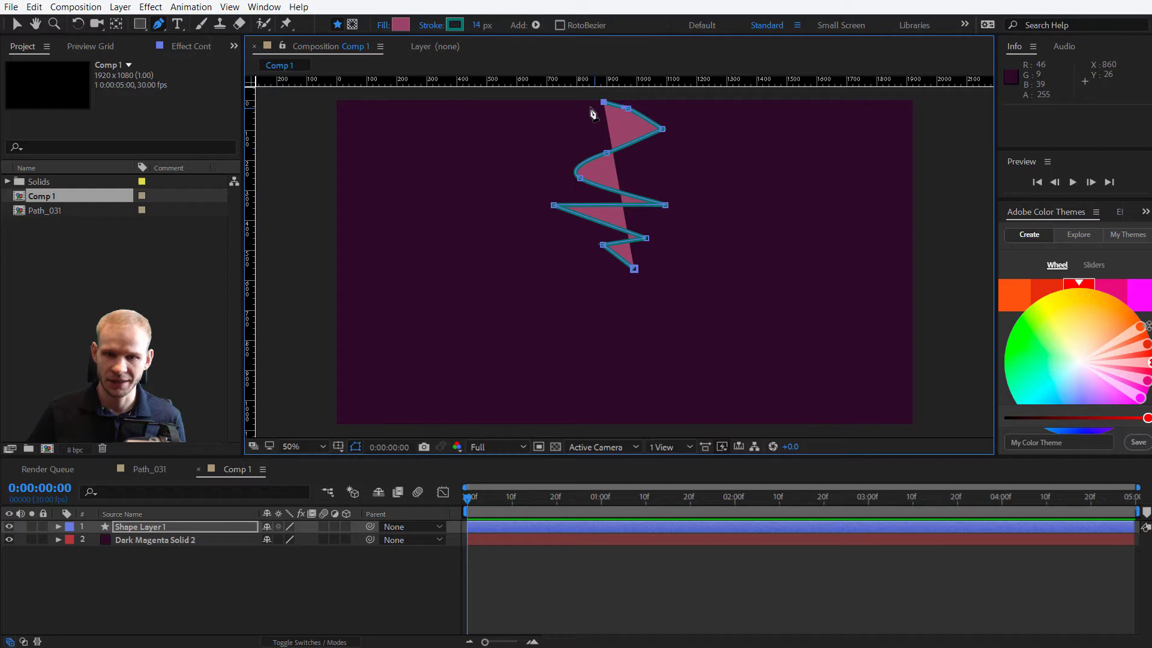
{"action": "left_click_drag", "start_coordinate": [573, 97], "coordinate": [558, 105]}
{"action": "mouse_move", "coordinate": [556, 150]}
{"action": "left_mouse_down"}
{"action": "mouse_move", "coordinate": [511, 111]}
{"action": "mouse_move", "coordinate": [559, 94]}
{"action": "left_mouse_up"}
{"action": "key", "text": "ctrl+z"}
{"action": "left_click", "coordinate": [527, 111]}
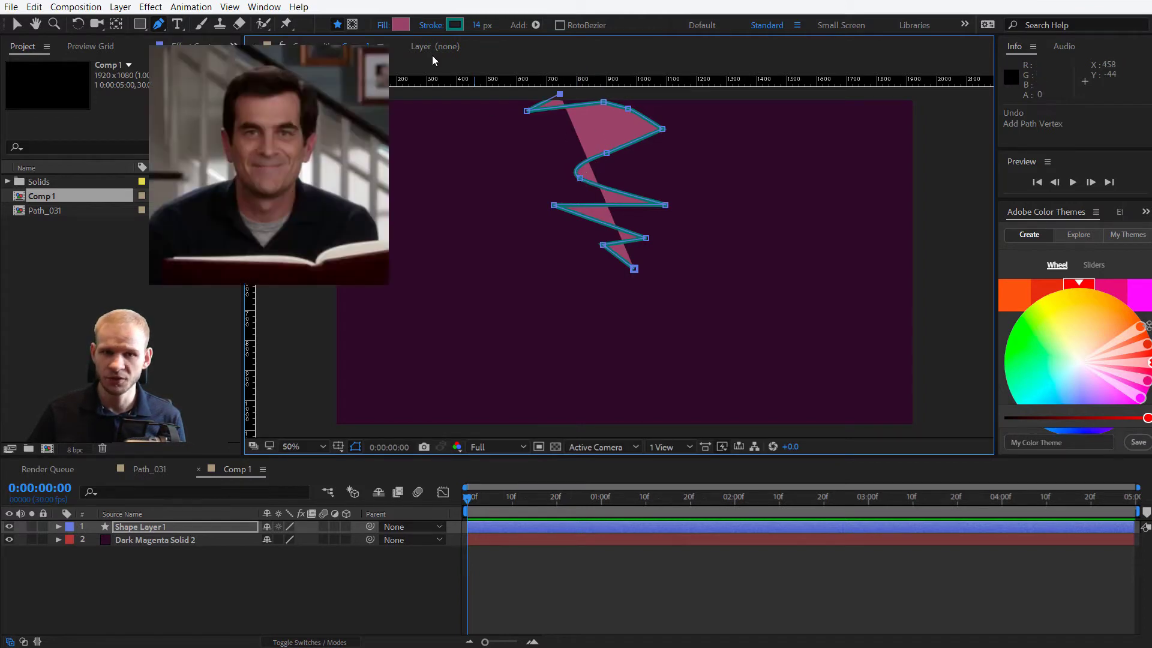
Step: Set the zigzag shape's fill to none so that only its stroke is drawn
{"action": "left_click", "coordinate": [383, 28]}
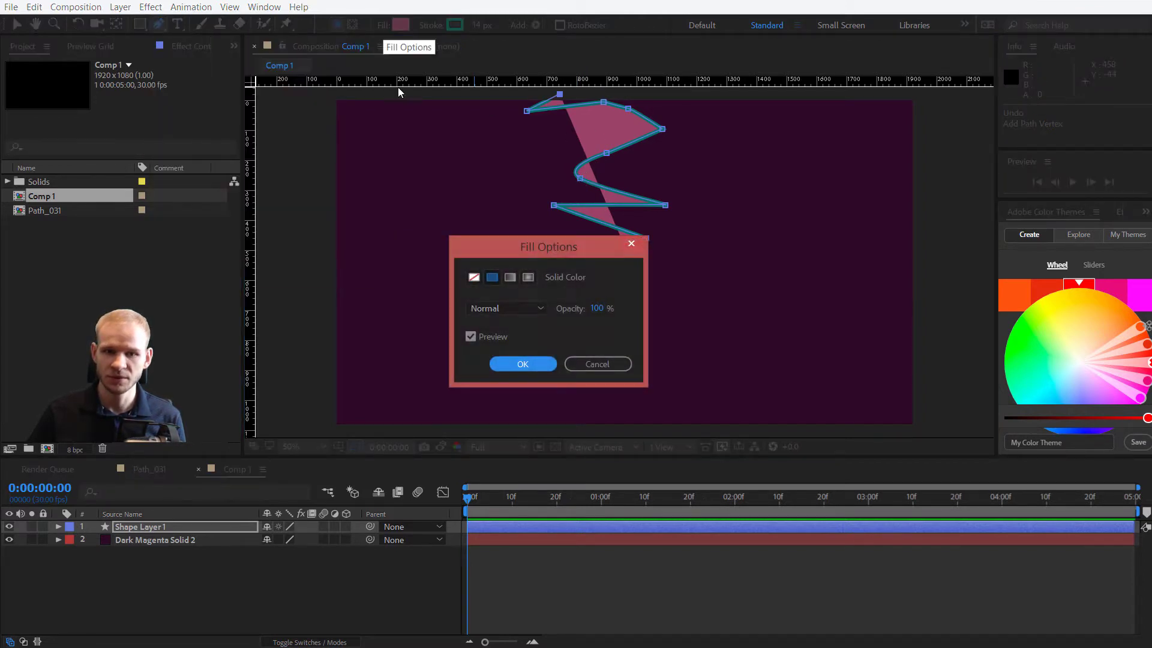
{"action": "left_click", "coordinate": [474, 277]}
{"action": "left_click", "coordinate": [523, 364]}
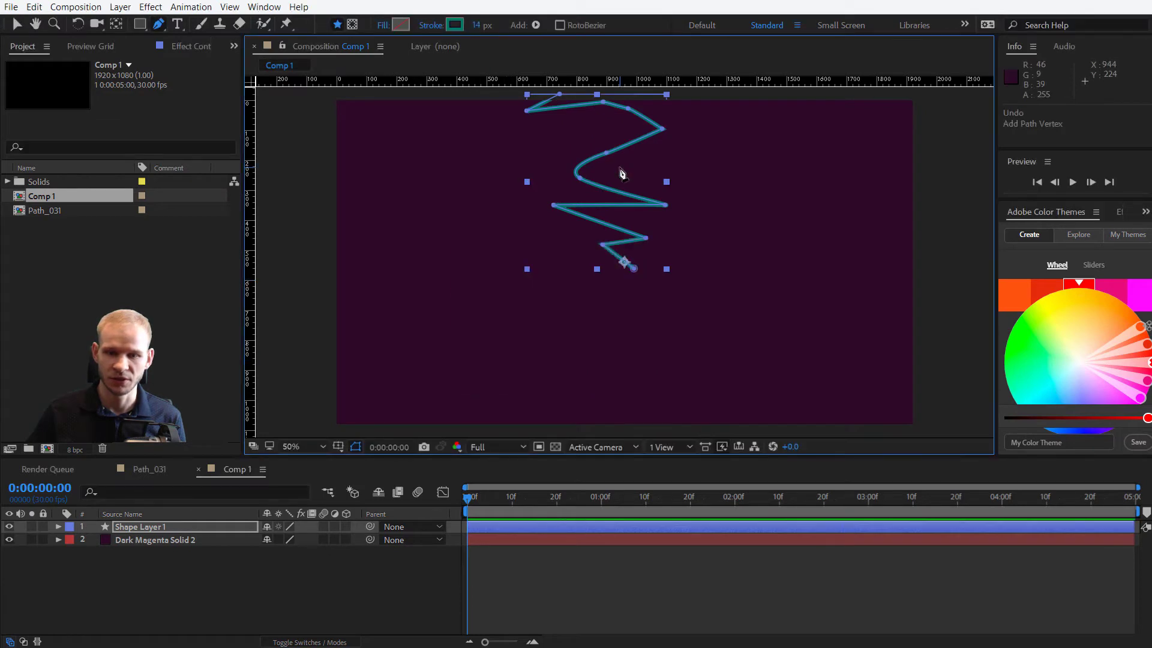
{"action": "scroll", "coordinate": [623, 248], "scroll_direction": "down", "scroll_amount": 2}
{"action": "scroll", "coordinate": [623, 249], "scroll_direction": "up", "scroll_amount": 2}
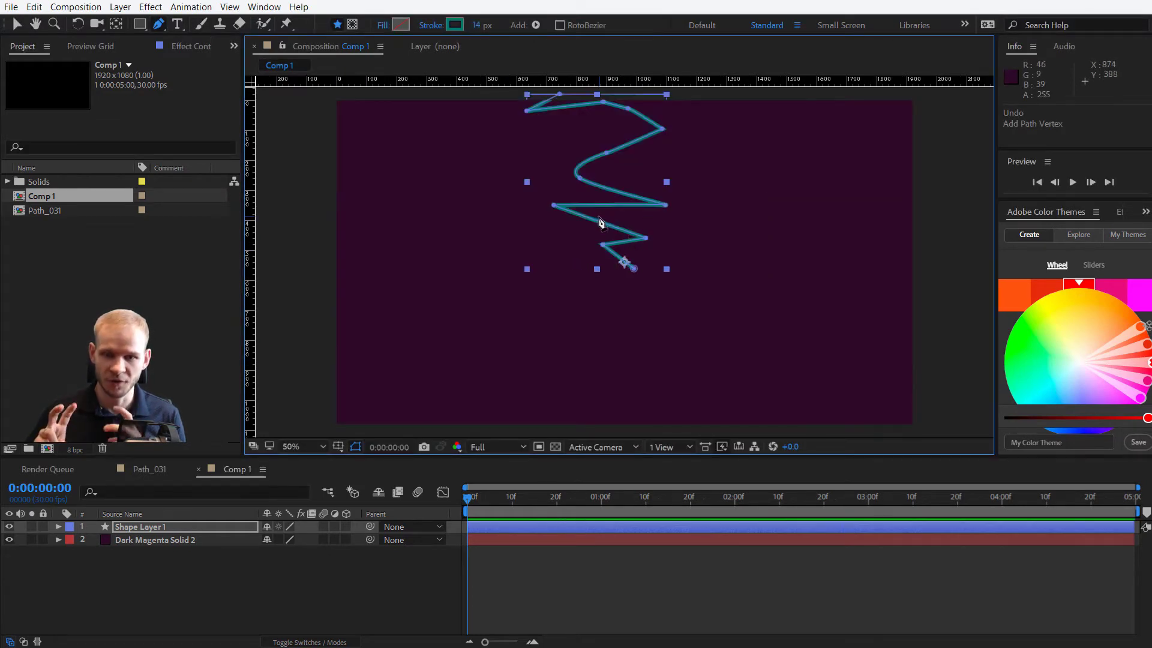
Step: Add a Trim Paths operator to Shape Layer 1
{"action": "left_click", "coordinate": [174, 562]}
{"action": "left_click", "coordinate": [149, 527]}
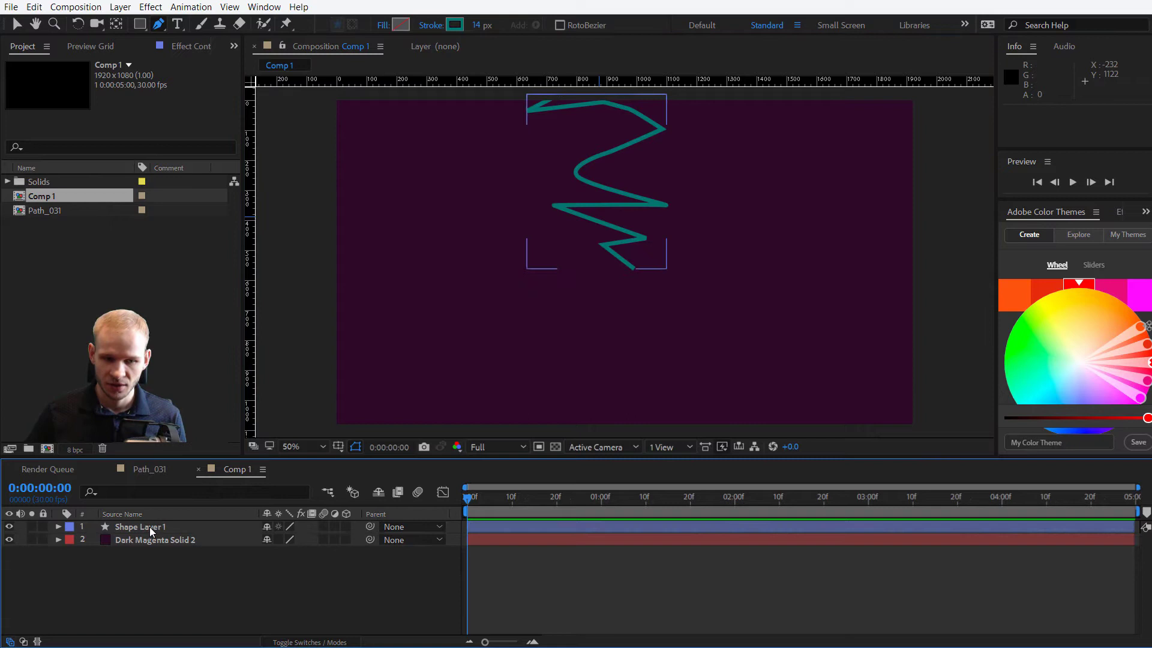
{"action": "left_click", "coordinate": [58, 527]}
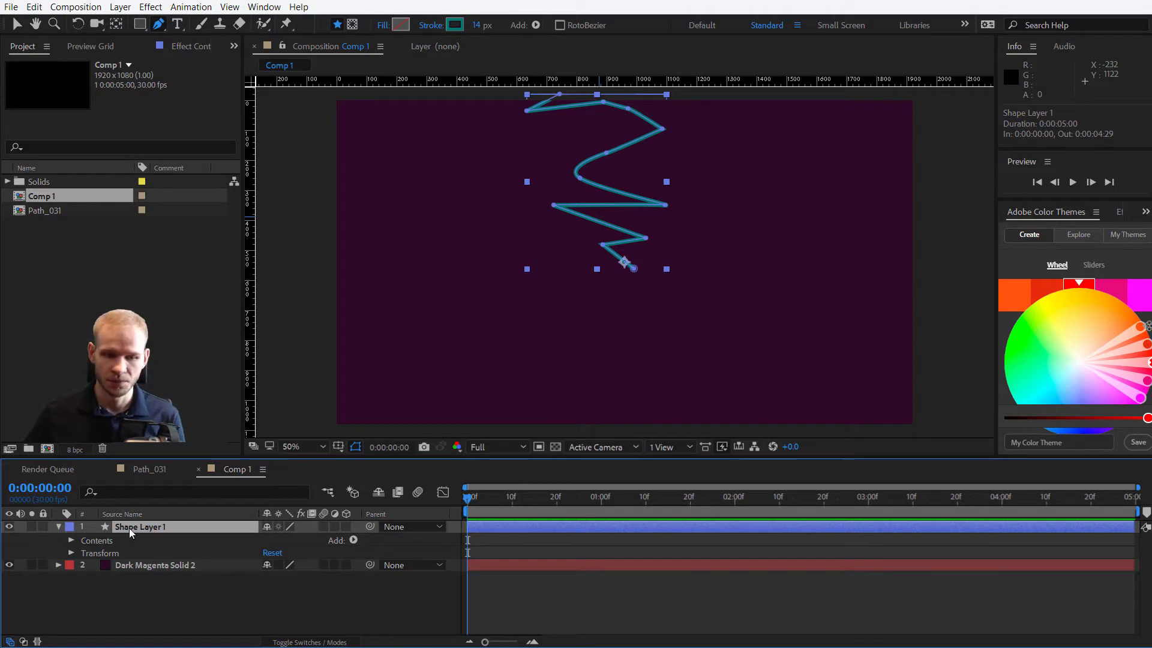
{"action": "left_click", "coordinate": [354, 540]}
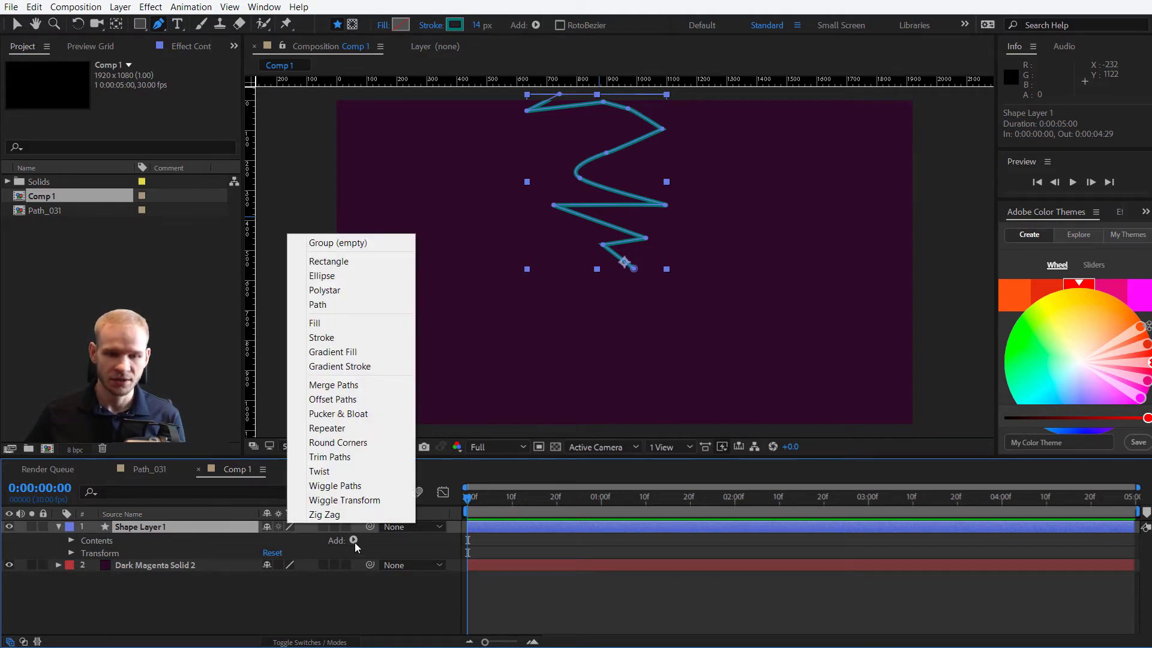
{"action": "left_click", "coordinate": [350, 460]}
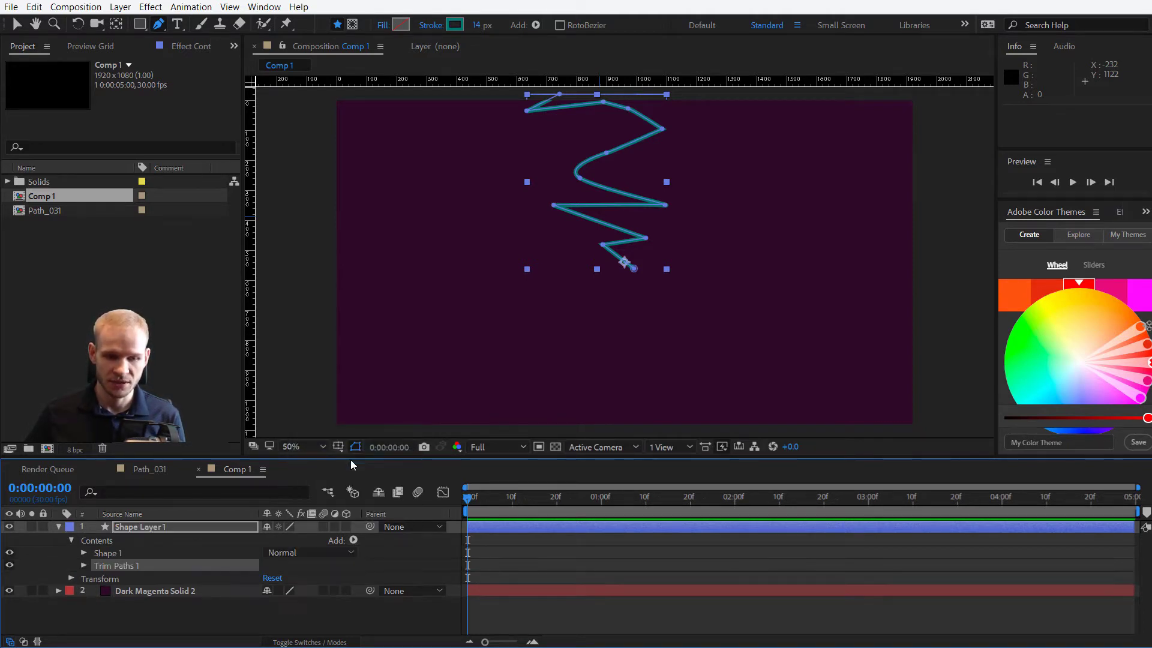
Step: Set the Trim Paths End to 0% and enable keyframing for Start and End at 0 seconds
{"action": "left_click", "coordinate": [84, 565]}
{"action": "left_click_drag", "start_coordinate": [276, 596], "coordinate": [168, 590]}
{"action": "left_click", "coordinate": [109, 577]}
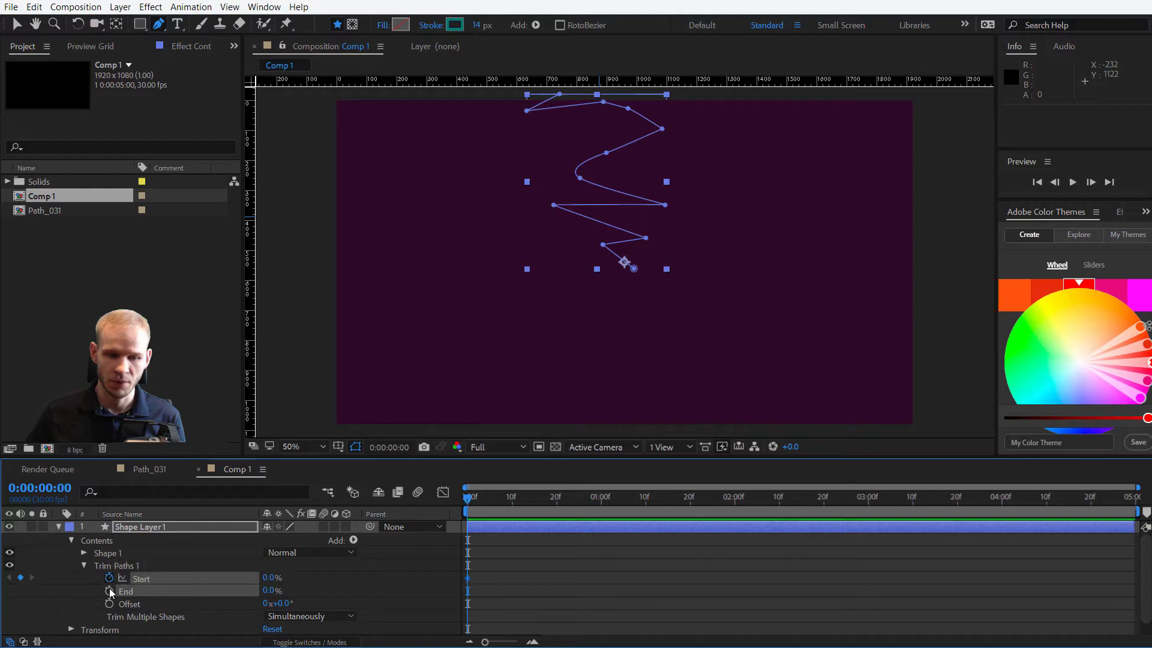
{"action": "left_click", "coordinate": [109, 591]}
Step: Keyframe both Start and End of the Trim Paths at 100% at 1 second
{"action": "left_click_drag", "start_coordinate": [466, 504], "coordinate": [599, 511]}
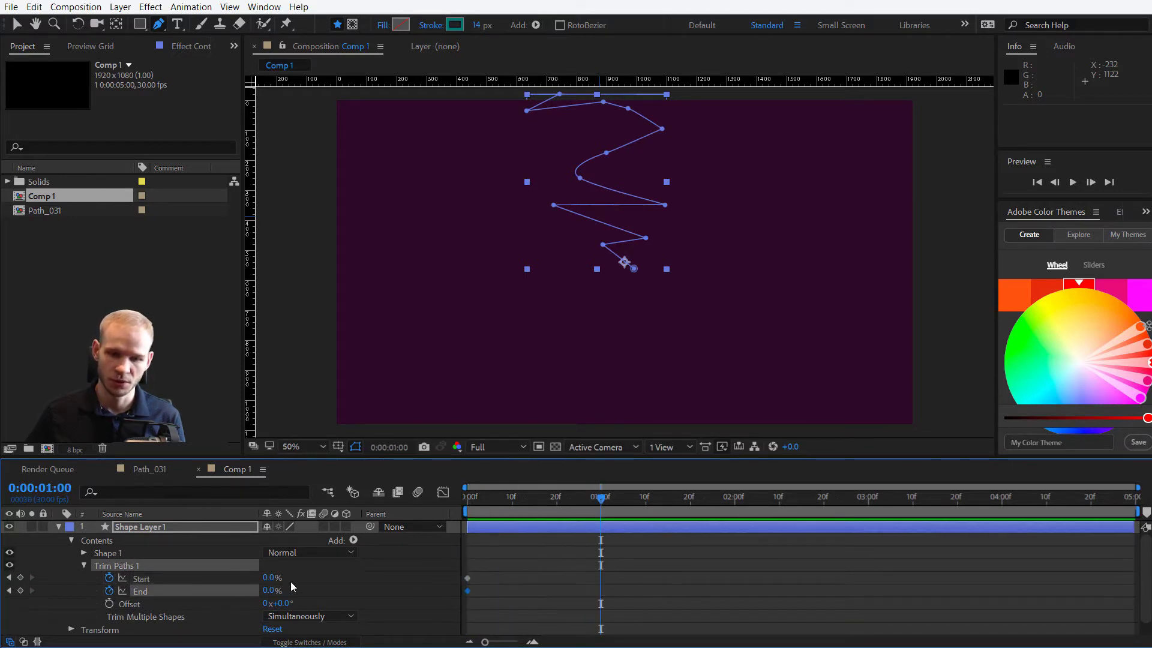
{"action": "left_click", "coordinate": [273, 578]}
{"action": "type", "text": "100"}
{"action": "key", "text": "Return"}
{"action": "left_click", "coordinate": [270, 591]}
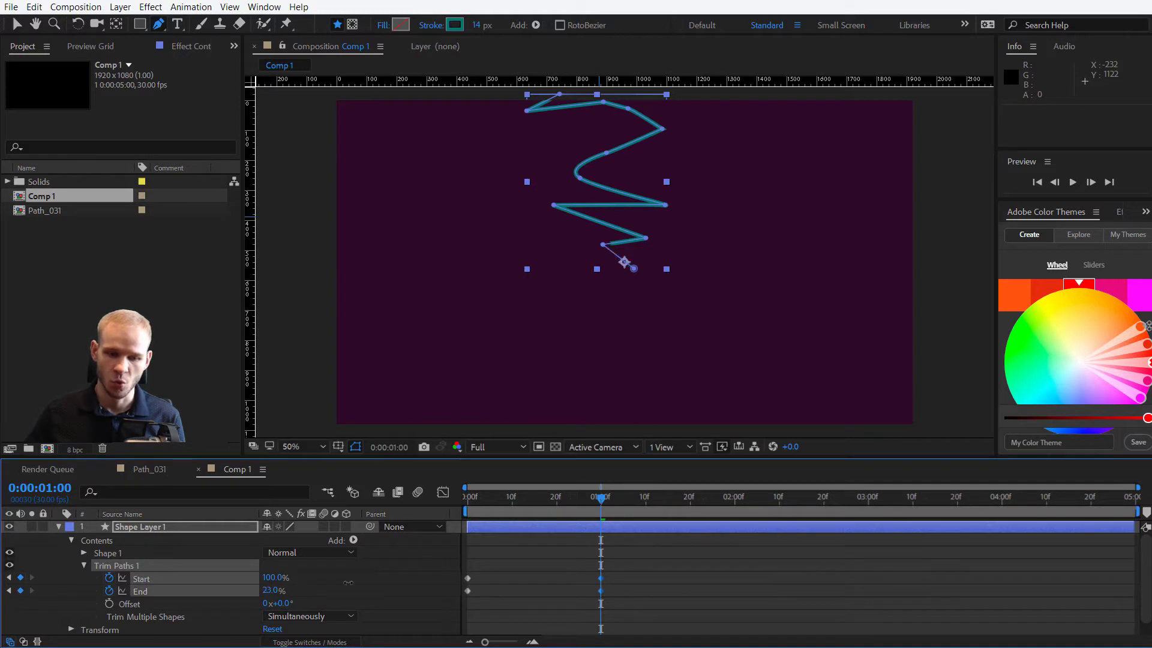
{"action": "type", "text": "100"}
{"action": "key", "text": "Return"}
Step: Delay both Start keyframes by 5 frames and apply Easy Ease to all the Start and End keyframes
{"action": "left_click_drag", "start_coordinate": [637, 568], "coordinate": [491, 579]}
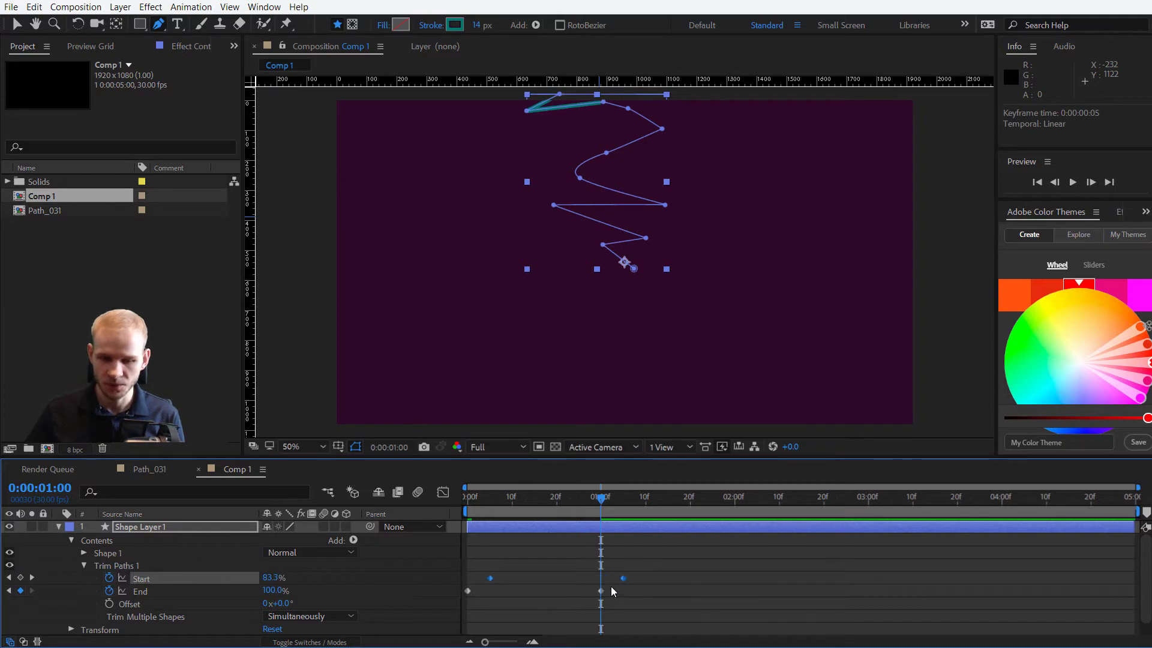
{"action": "left_click_drag", "start_coordinate": [656, 567], "coordinate": [465, 599]}
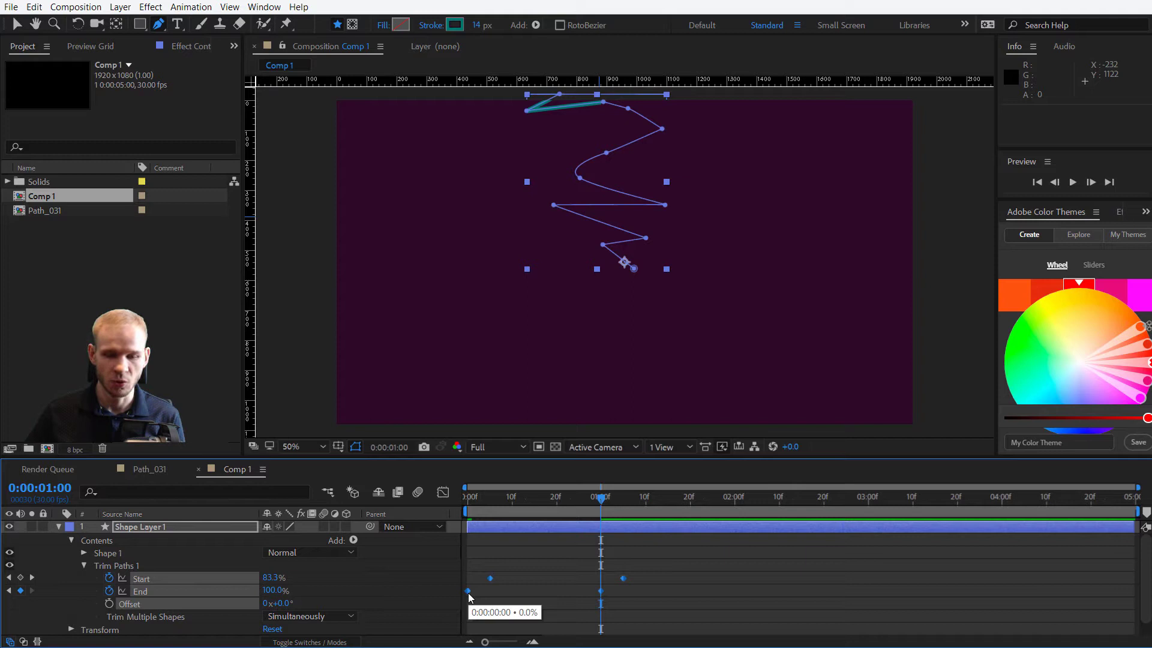
{"action": "right_click", "coordinate": [468, 593]}
{"action": "mouse_move", "coordinate": [517, 586]}
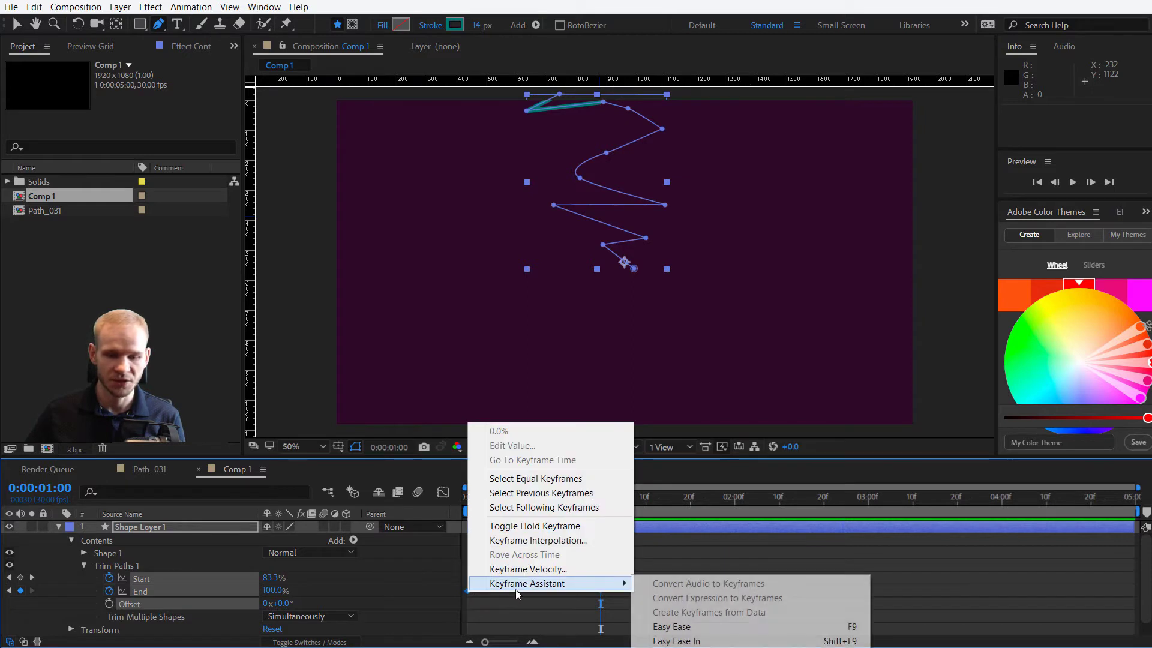
{"action": "left_click", "coordinate": [671, 627]}
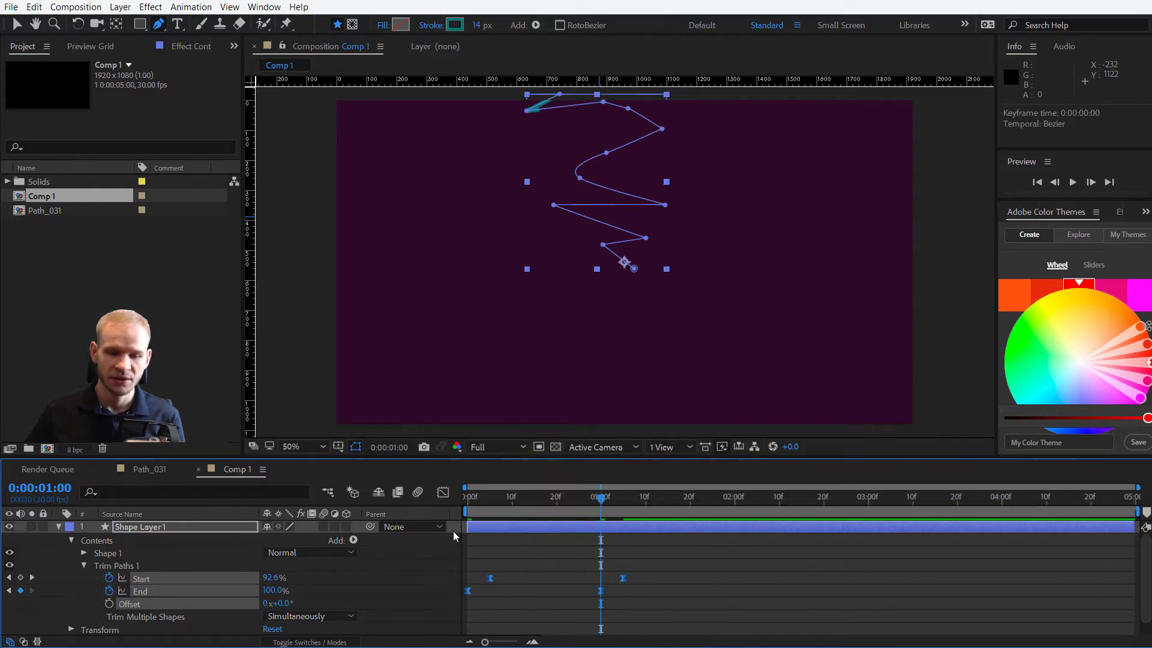
Step: Reshape the Start and End speed graphs into steep central peaks by extending the easing handles of the first and last keyframes
{"action": "left_click", "coordinate": [443, 492]}
{"action": "left_click_drag", "start_coordinate": [530, 589], "coordinate": [556, 599]}
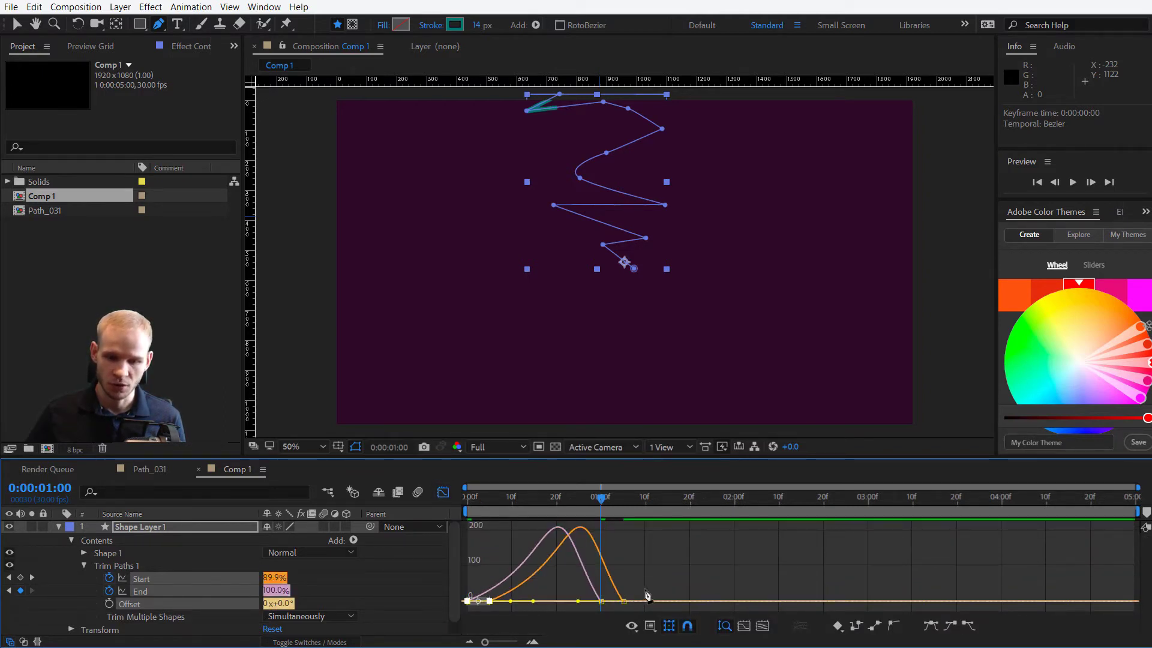
{"action": "left_click_drag", "start_coordinate": [646, 590], "coordinate": [554, 601]}
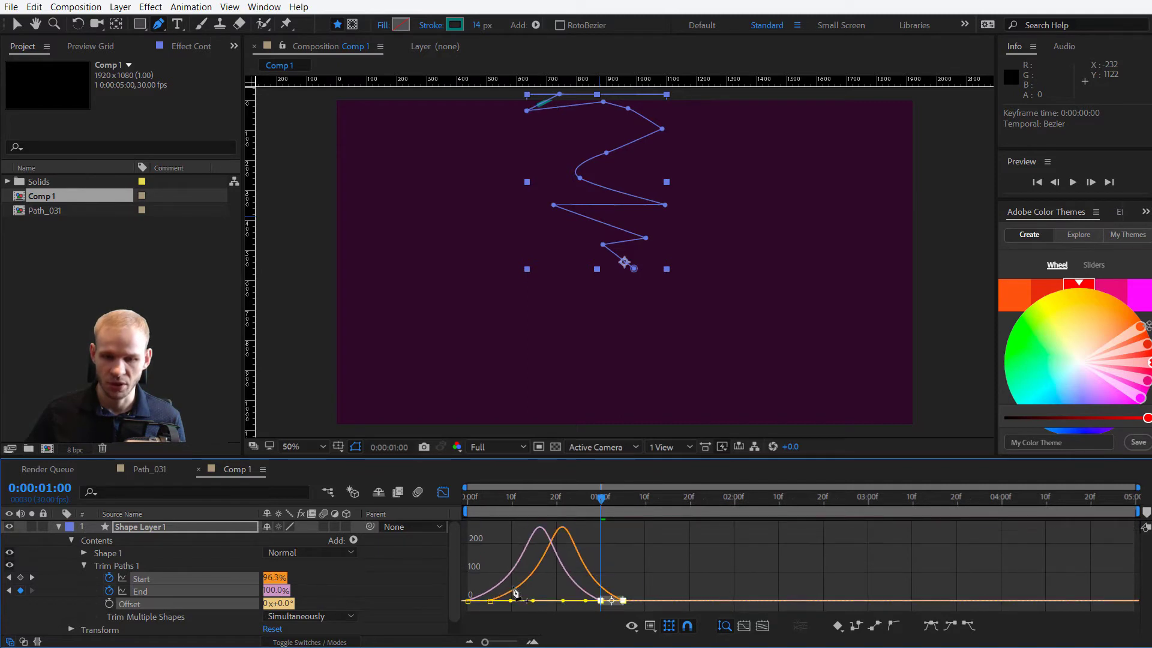
{"action": "left_click", "coordinate": [443, 492]}
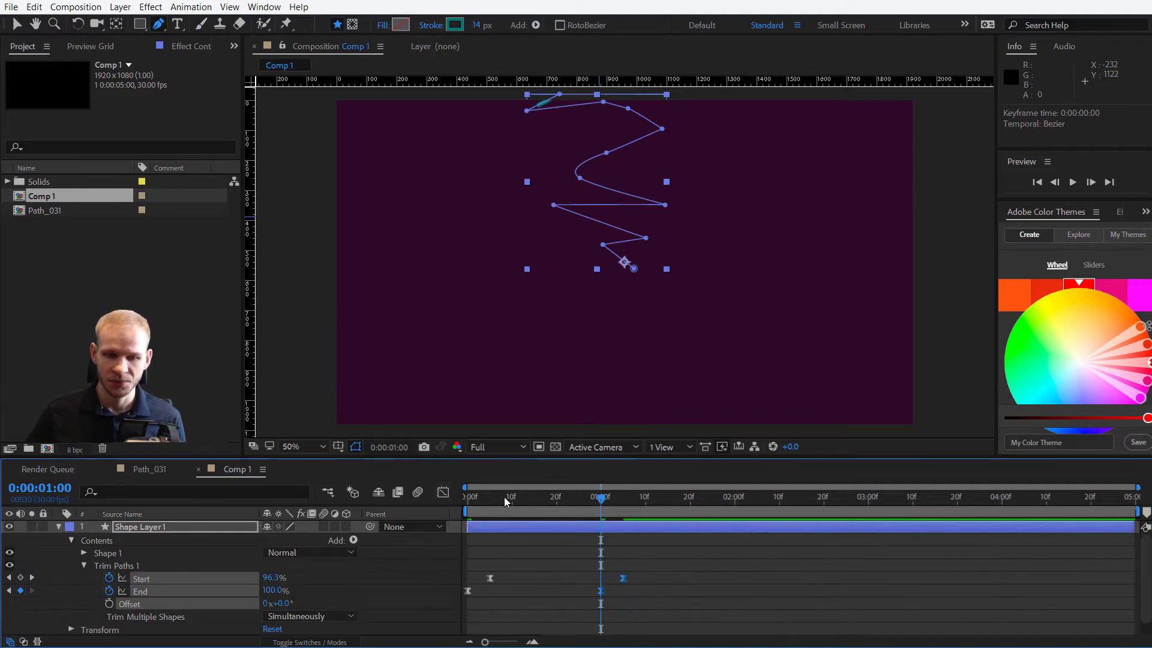
Step: Collapse the shape layer's properties and preview the line animation from the beginning
{"action": "left_click_drag", "start_coordinate": [503, 497], "coordinate": [455, 499]}
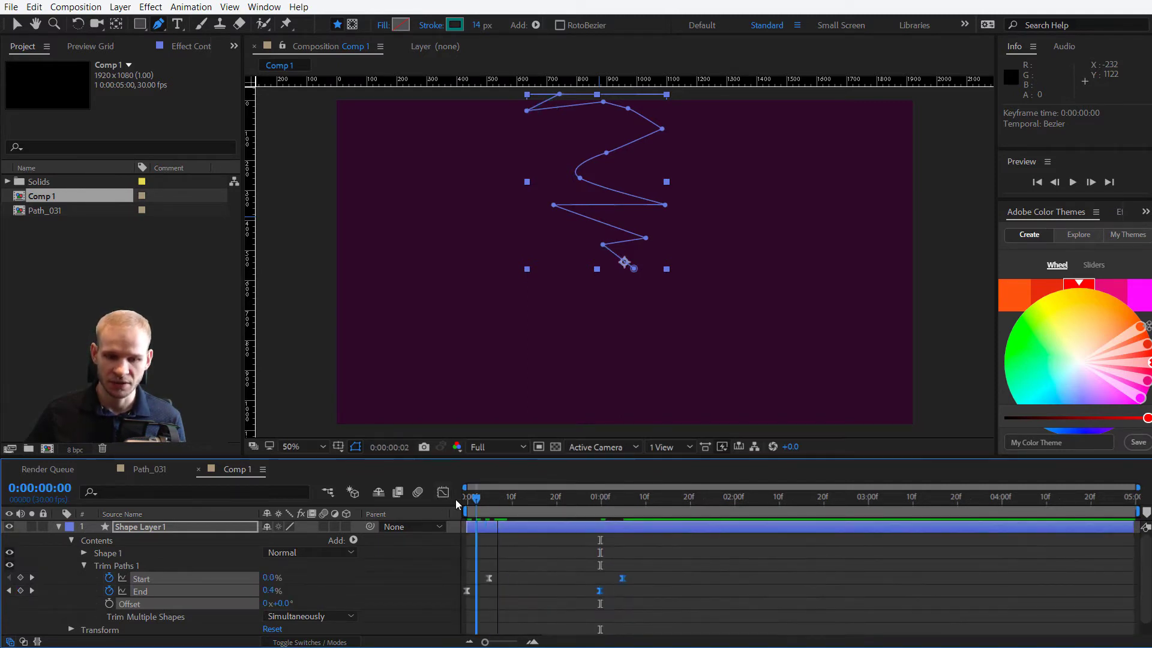
{"action": "left_click", "coordinate": [59, 527]}
{"action": "key", "text": "space"}
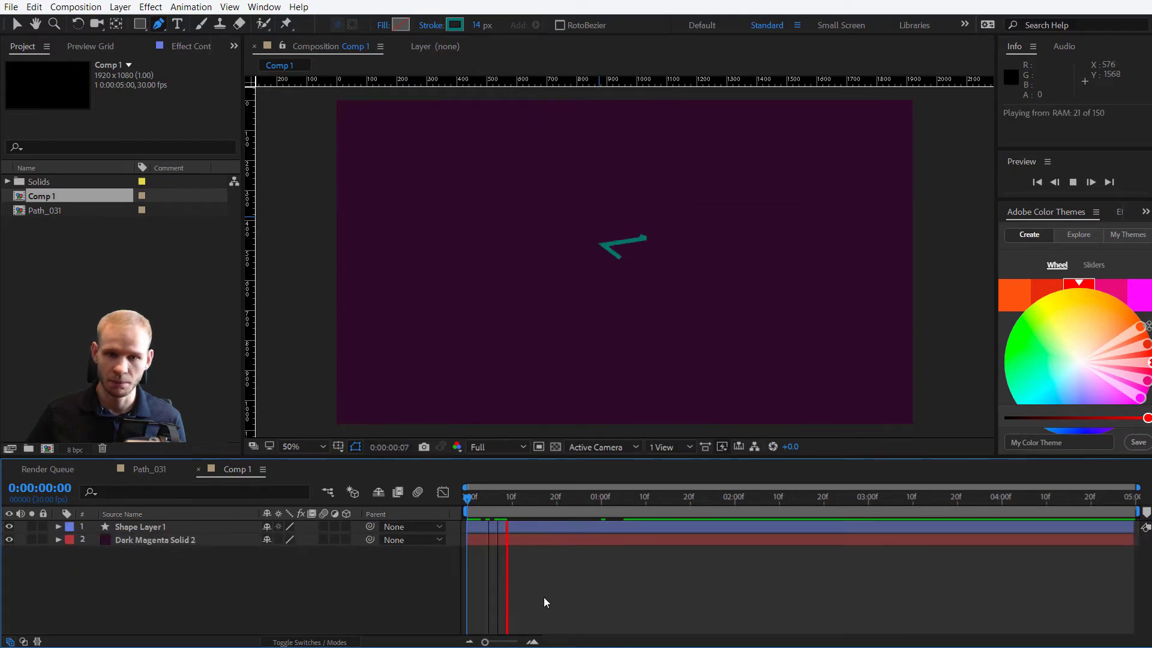
{"action": "key", "text": "space"}
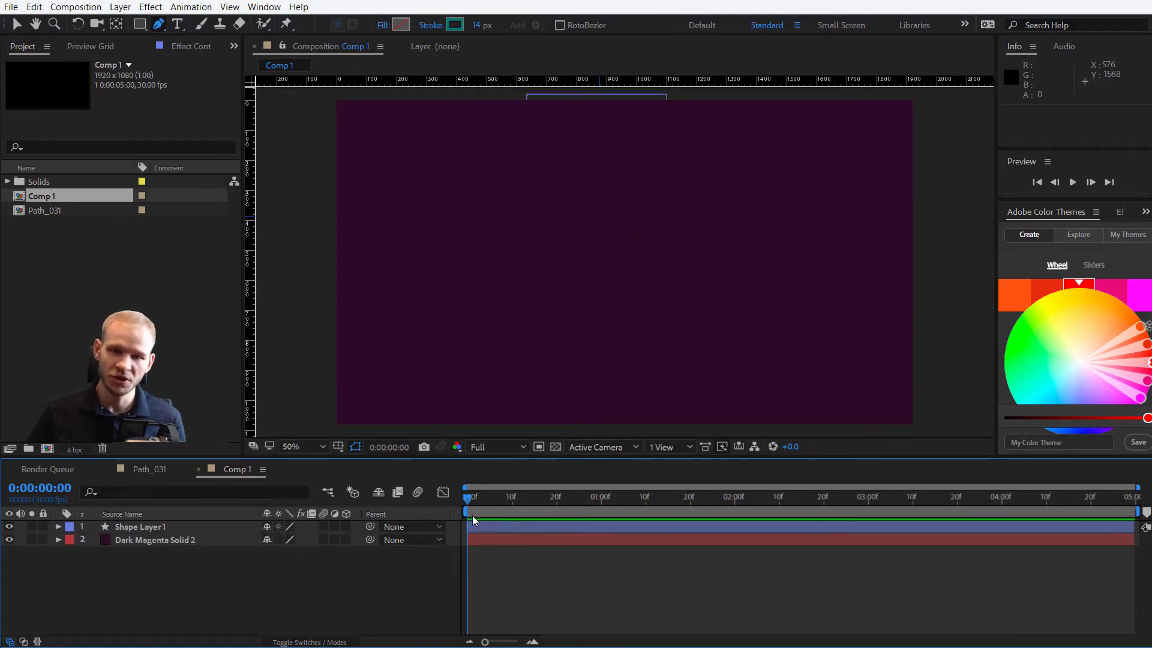
{"action": "key", "text": "space"}
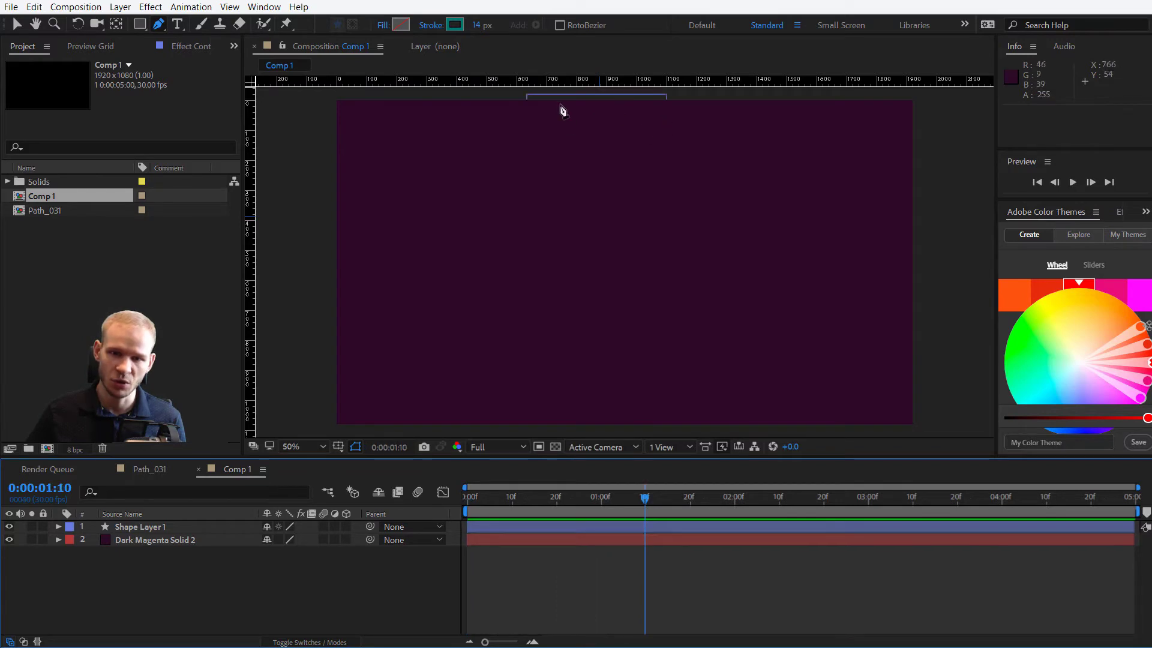
Step: Duplicate Shape Layer 1 and set the copy's rotation to 57°
{"action": "left_click", "coordinate": [558, 526]}
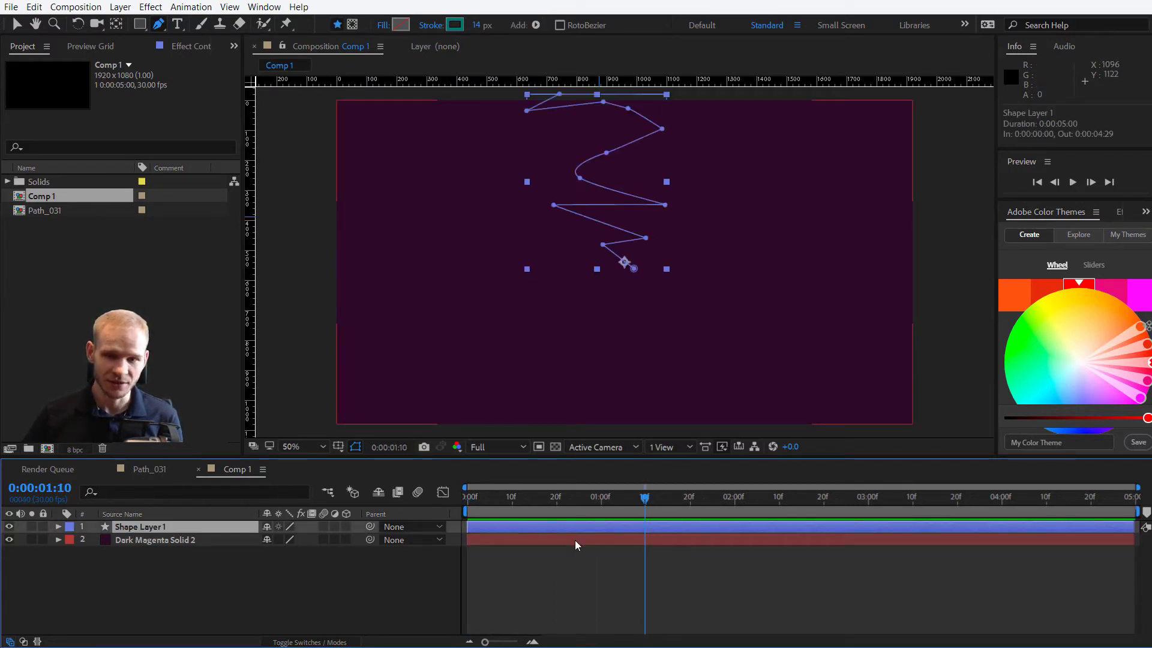
{"action": "key", "text": "ctrl+d"}
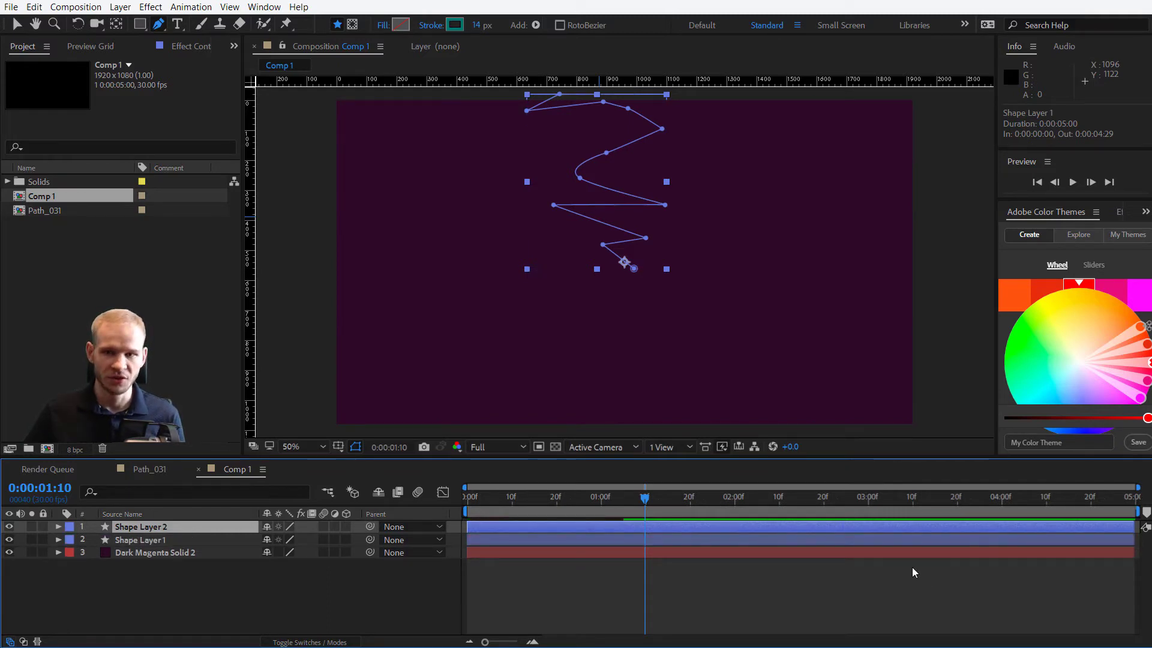
{"action": "key", "text": "r"}
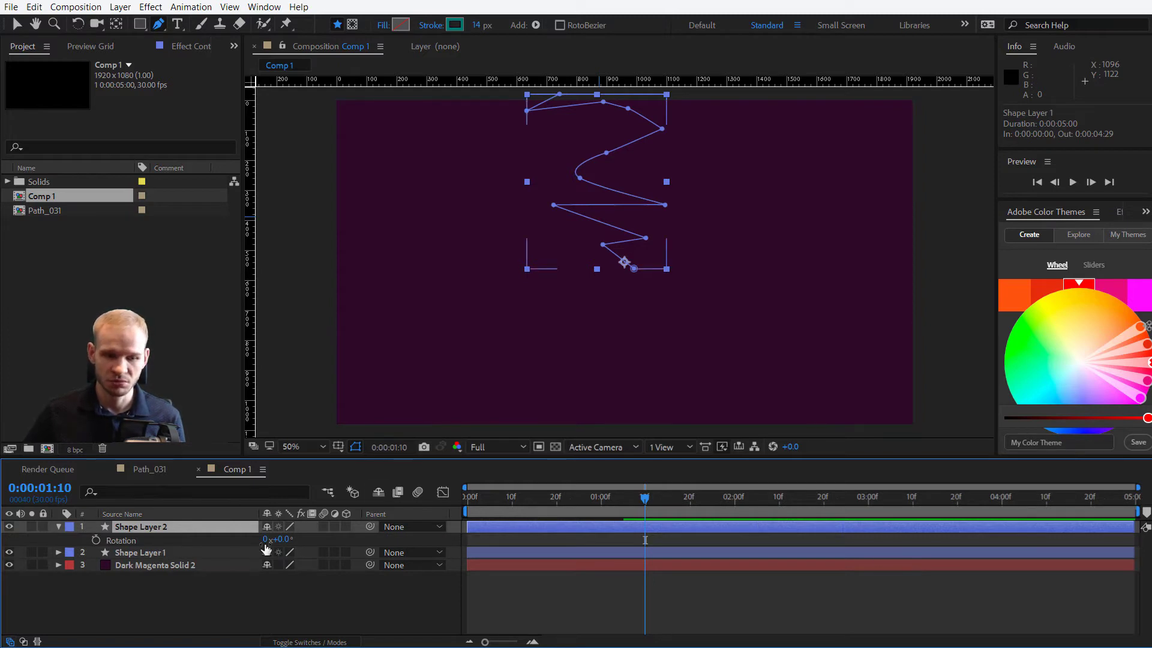
{"action": "left_click_drag", "start_coordinate": [283, 540], "coordinate": [316, 540]}
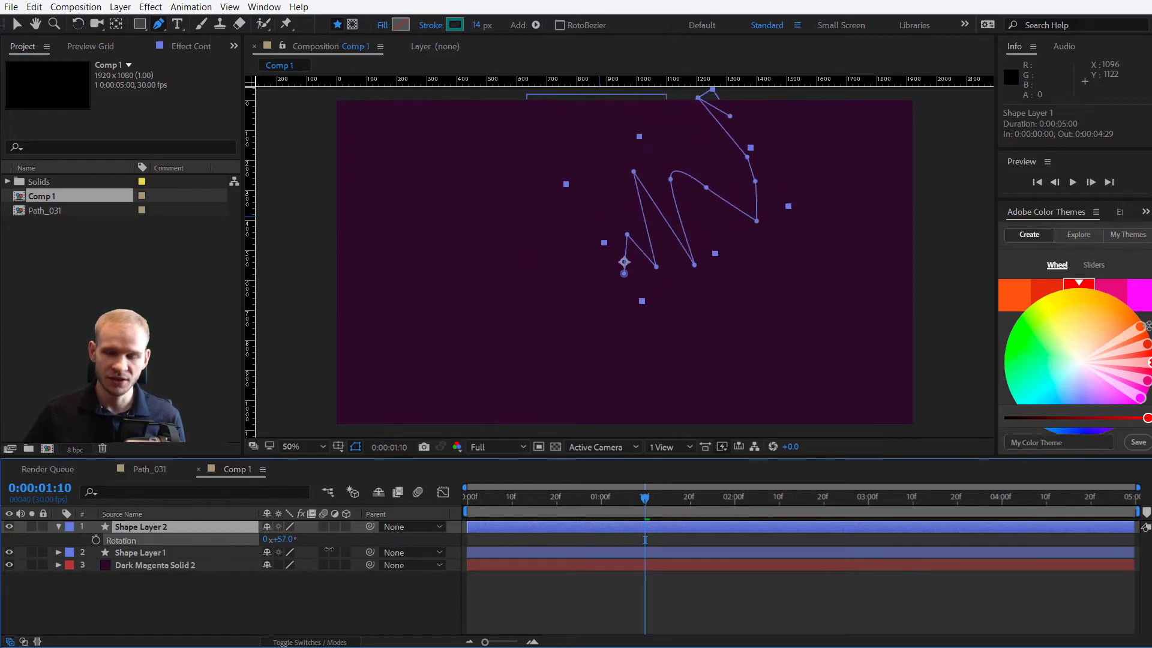
Step: Stretch the duplicated path larger toward the composition's upper right and move the layer to position 980, 554
{"action": "key", "text": "v"}
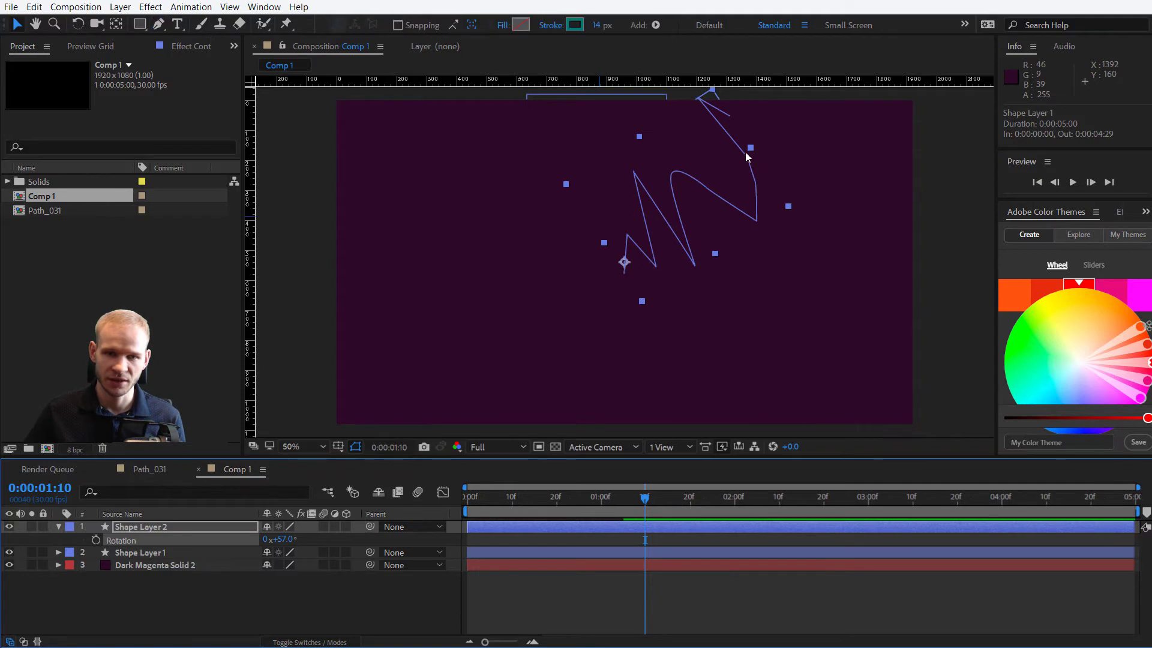
{"action": "left_click_drag", "start_coordinate": [749, 143], "coordinate": [826, 153]}
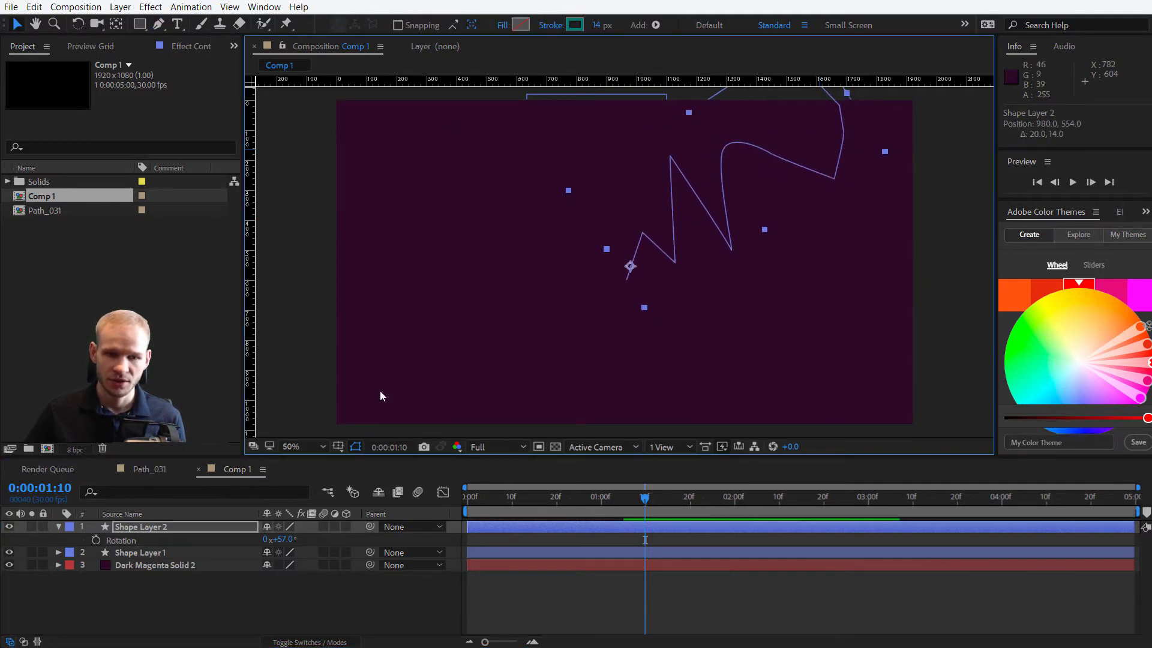
Step: Set Shape Layer 2's rotation to 72° and stretch its path further toward the upper right, to about 192% vertical scale
{"action": "key", "text": "r"}
{"action": "key", "text": "r"}
{"action": "left_click_drag", "start_coordinate": [286, 541], "coordinate": [296, 541]}
{"action": "left_click_drag", "start_coordinate": [885, 155], "coordinate": [929, 140]}
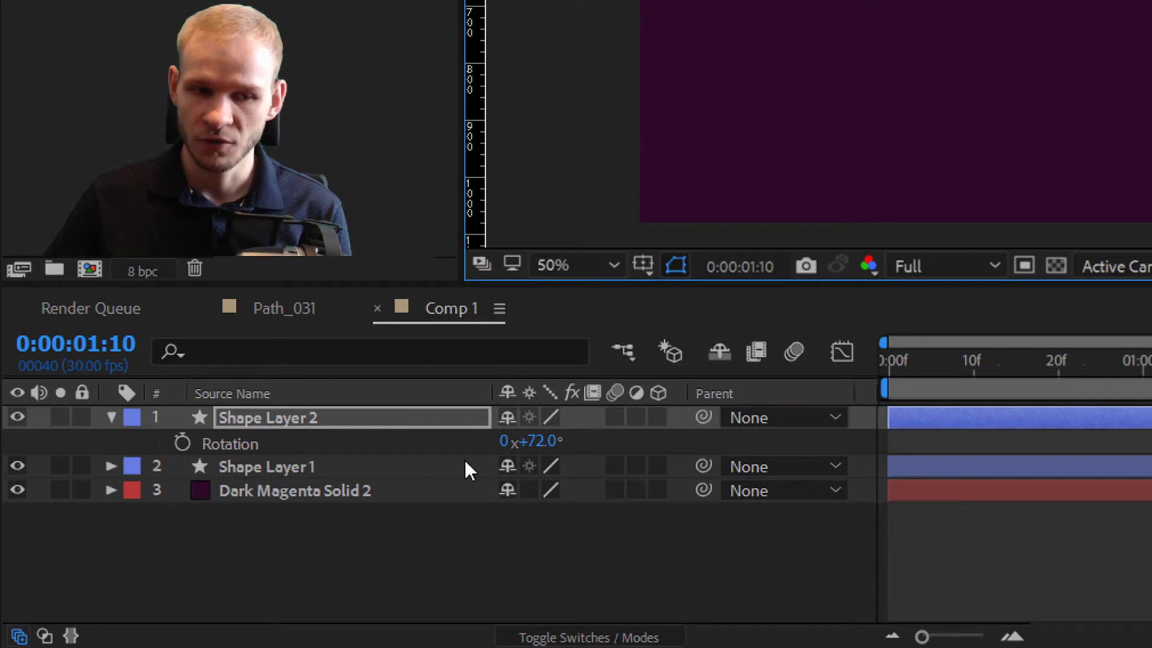
Step: Expand Shape Layer 2's contents down to Path 1 inside Shape 1 and select that path for vertex editing
{"action": "left_click", "coordinate": [111, 418]}
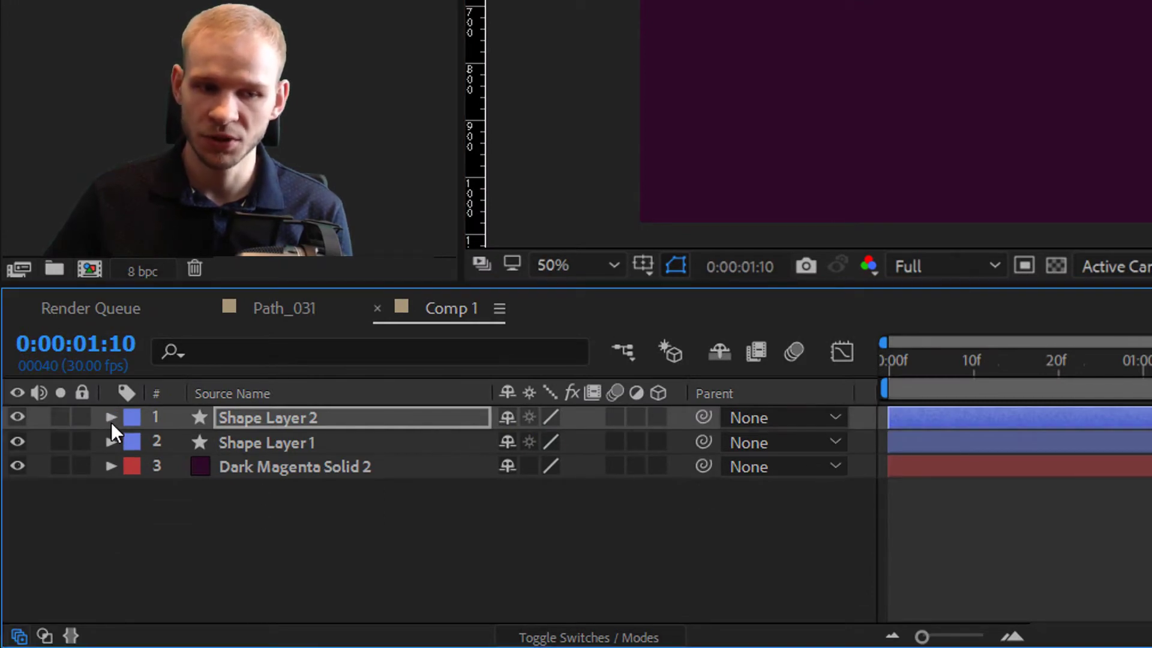
{"action": "left_click", "coordinate": [111, 418]}
{"action": "left_click", "coordinate": [133, 468]}
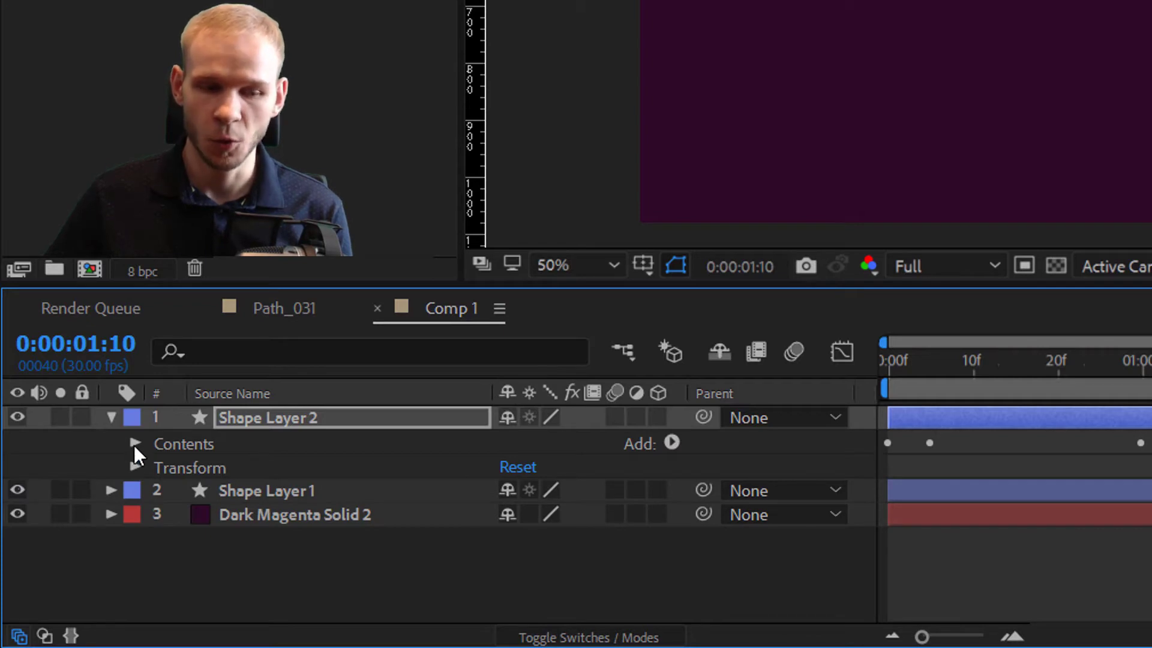
{"action": "left_click", "coordinate": [134, 444]}
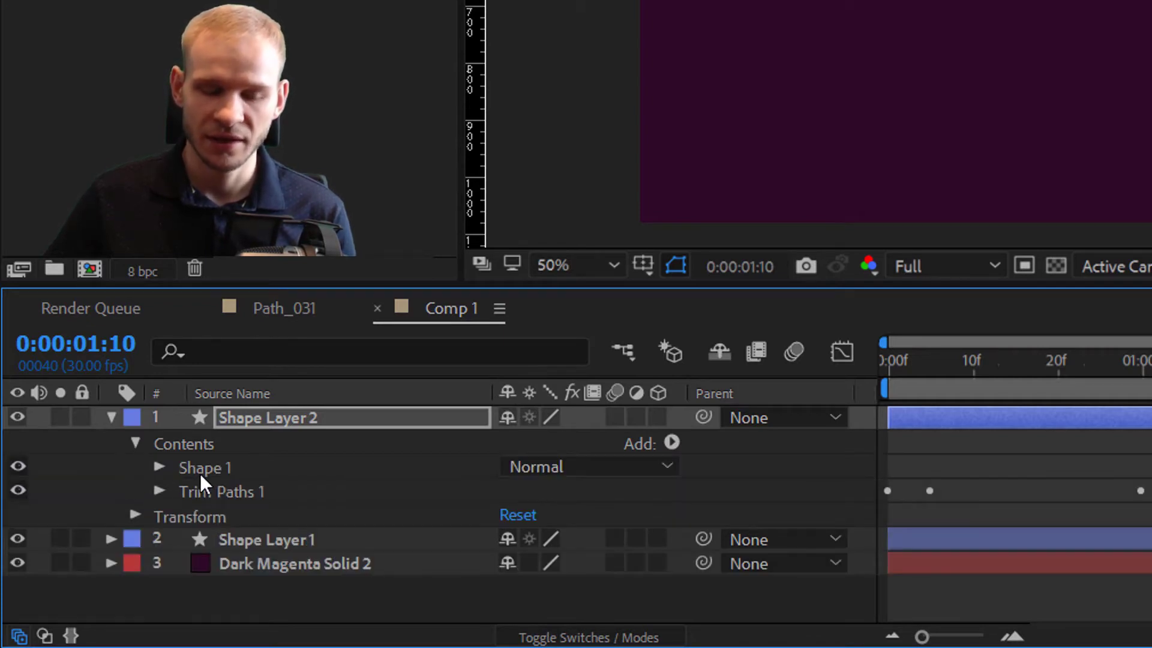
{"action": "left_click", "coordinate": [157, 471]}
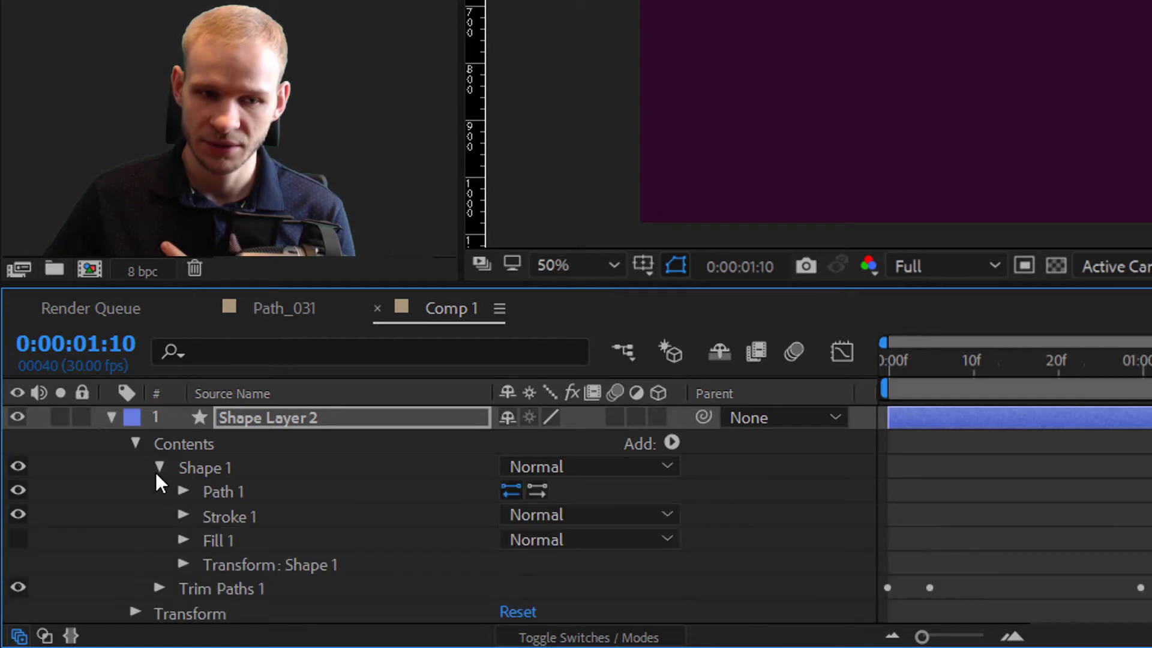
{"action": "left_click", "coordinate": [217, 498]}
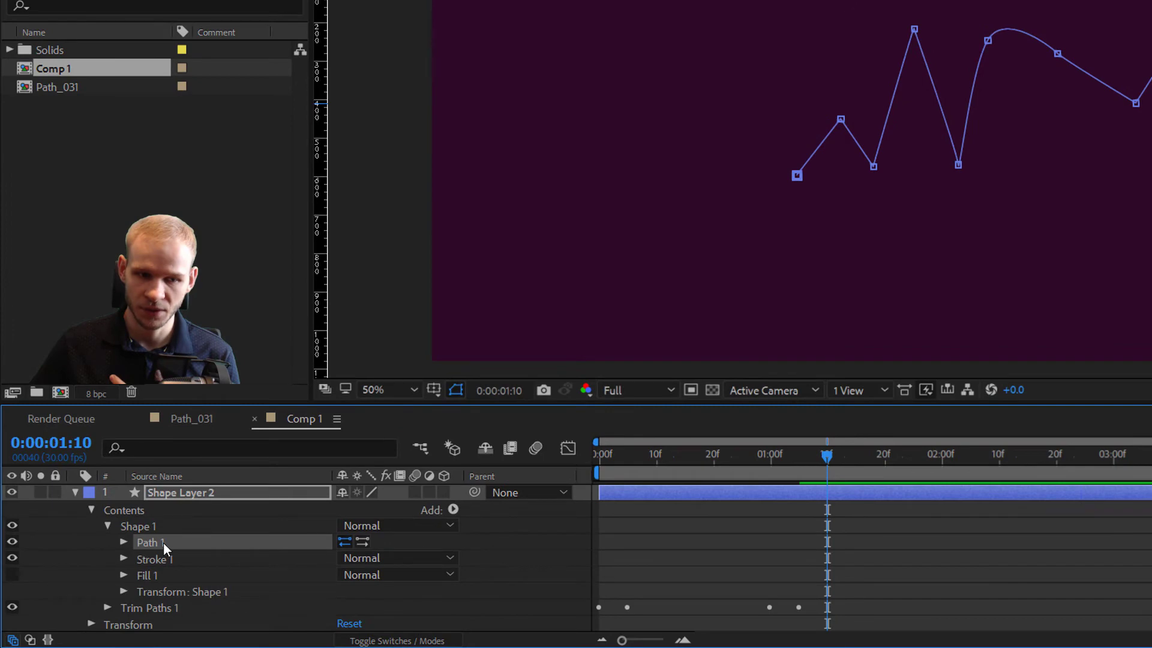
{"action": "left_click", "coordinate": [123, 542]}
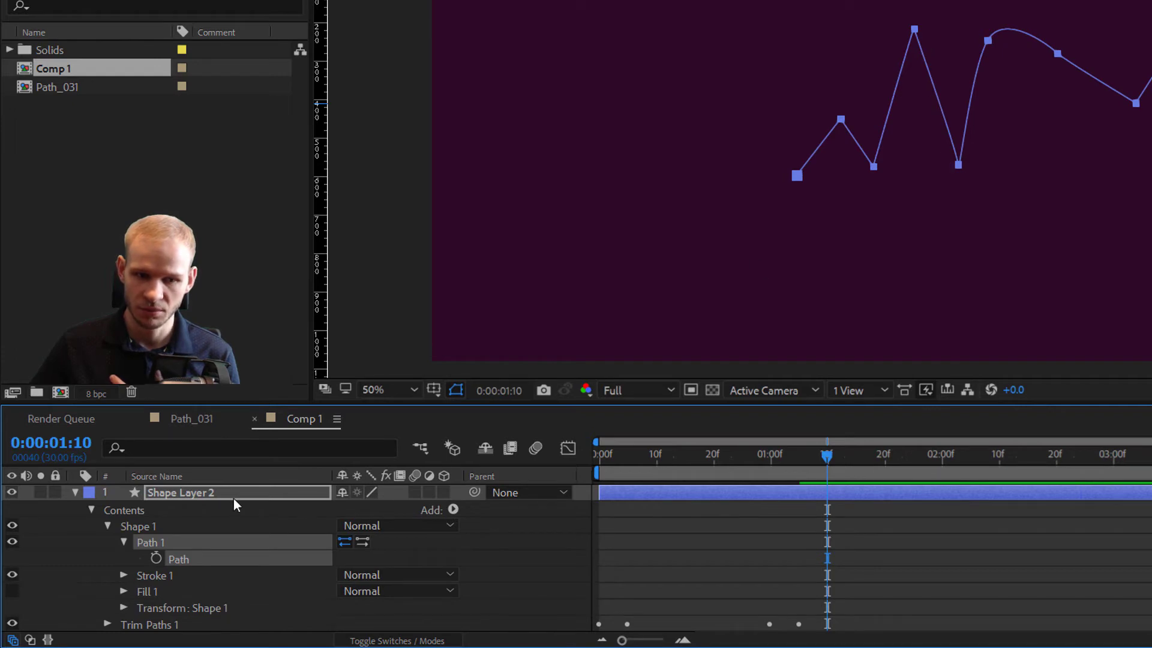
{"action": "left_click", "coordinate": [166, 527]}
{"action": "left_click", "coordinate": [142, 546]}
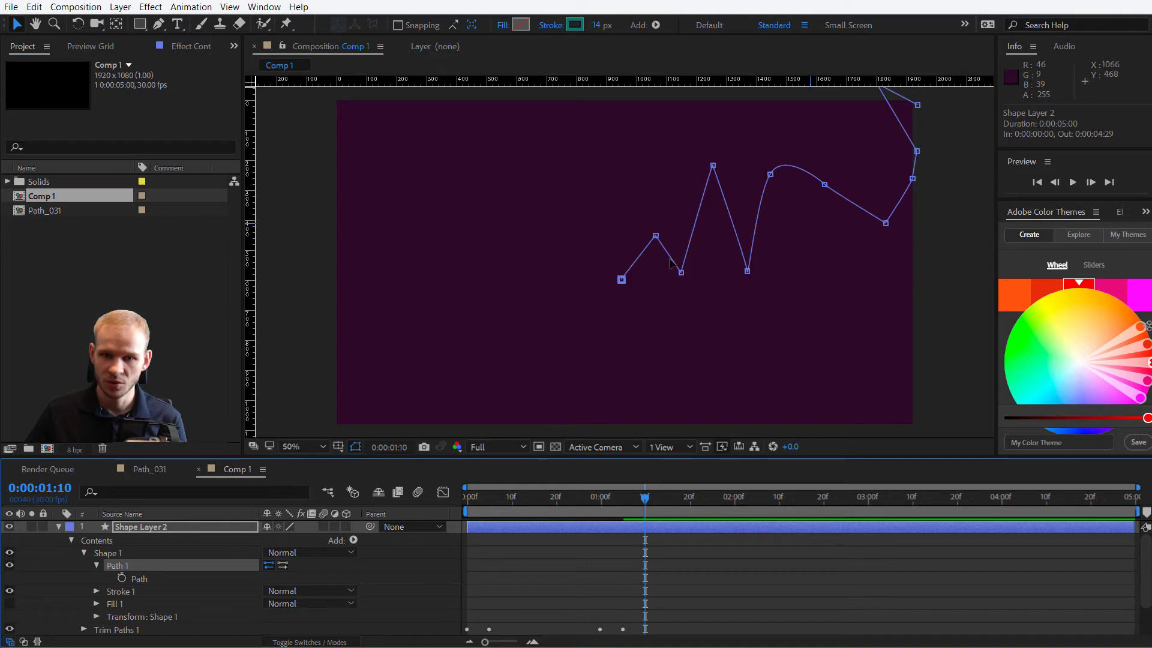
Step: Reposition Shape Layer 2's path vertices into a different, irregular zigzag with its end just beyond the composition's right edge
{"action": "left_click_drag", "start_coordinate": [712, 165], "coordinate": [725, 311]}
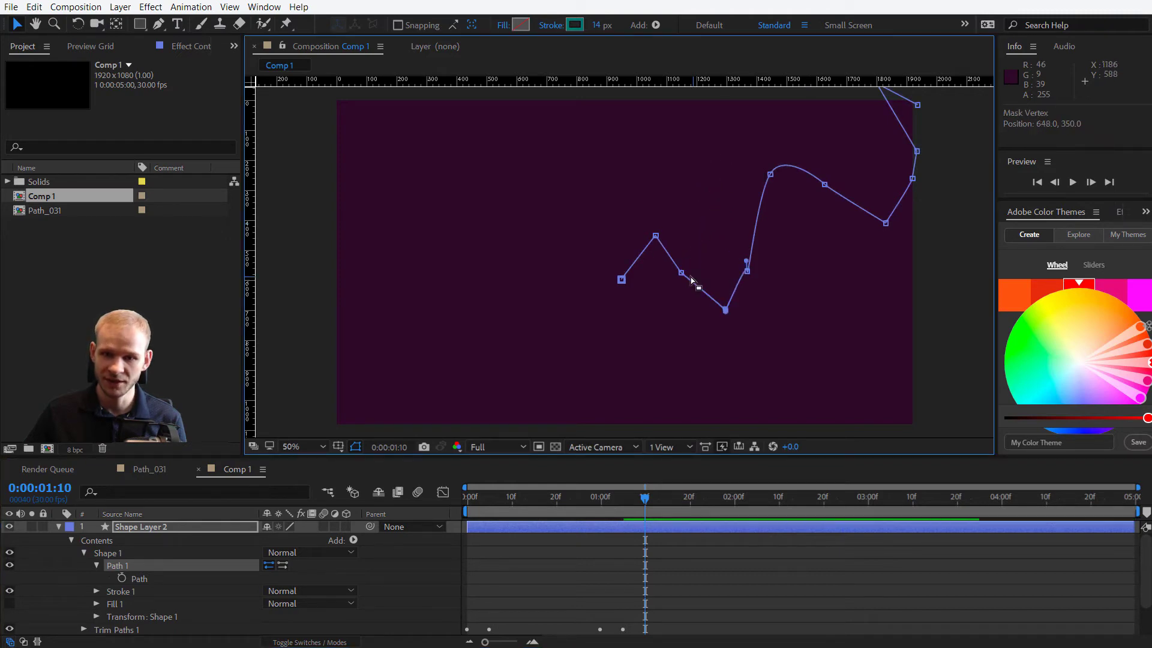
{"action": "left_click_drag", "start_coordinate": [680, 272], "coordinate": [704, 240]}
{"action": "left_click_drag", "start_coordinate": [747, 271], "coordinate": [773, 262]}
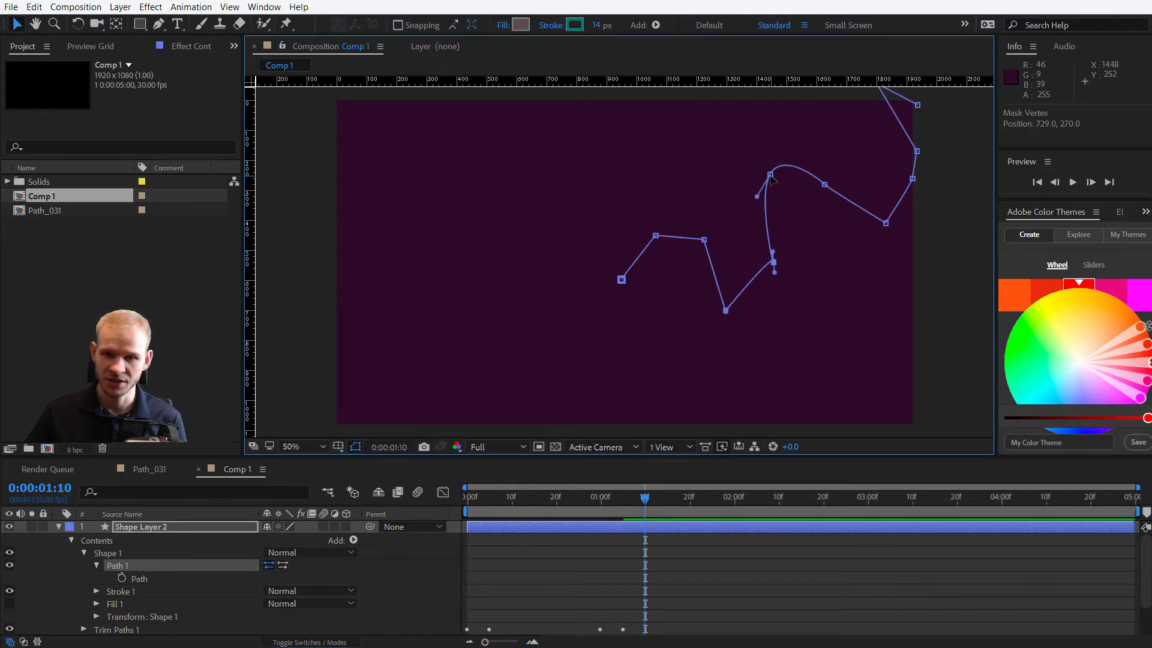
{"action": "mouse_move", "coordinate": [772, 179]}
{"action": "left_mouse_down"}
{"action": "mouse_move", "coordinate": [738, 201]}
{"action": "mouse_move", "coordinate": [777, 188]}
{"action": "mouse_move", "coordinate": [788, 169]}
{"action": "left_mouse_up"}
{"action": "left_click_drag", "start_coordinate": [885, 225], "coordinate": [834, 199]}
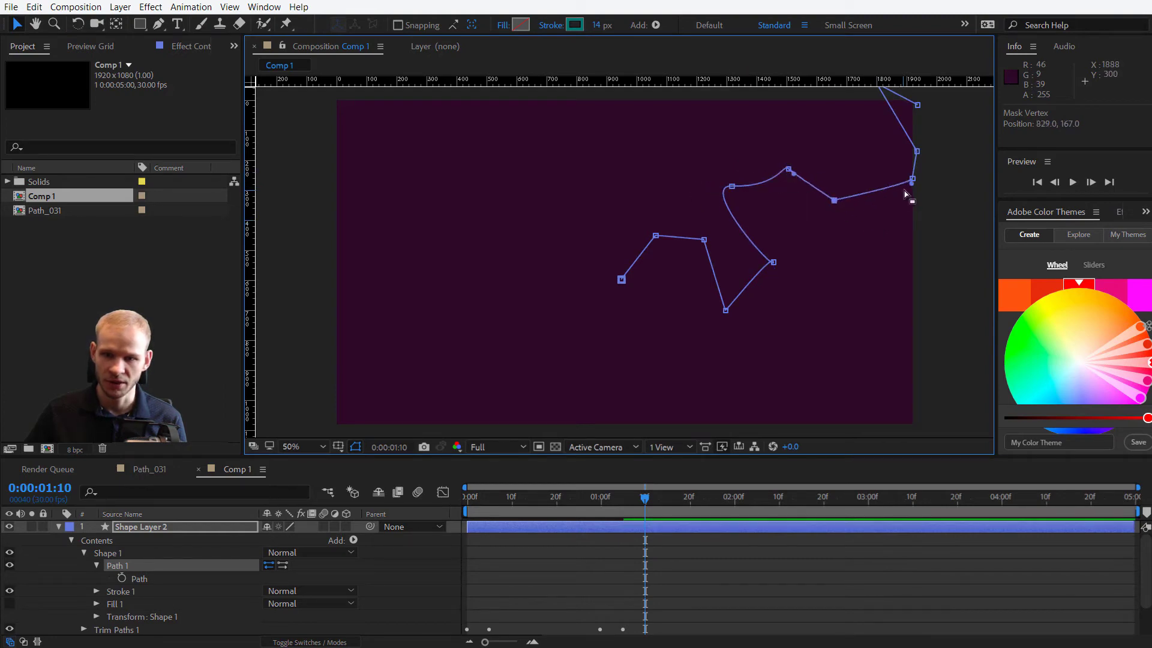
{"action": "left_click_drag", "start_coordinate": [912, 183], "coordinate": [882, 190]}
{"action": "left_click_drag", "start_coordinate": [917, 151], "coordinate": [905, 192]}
{"action": "key", "text": "comma"}
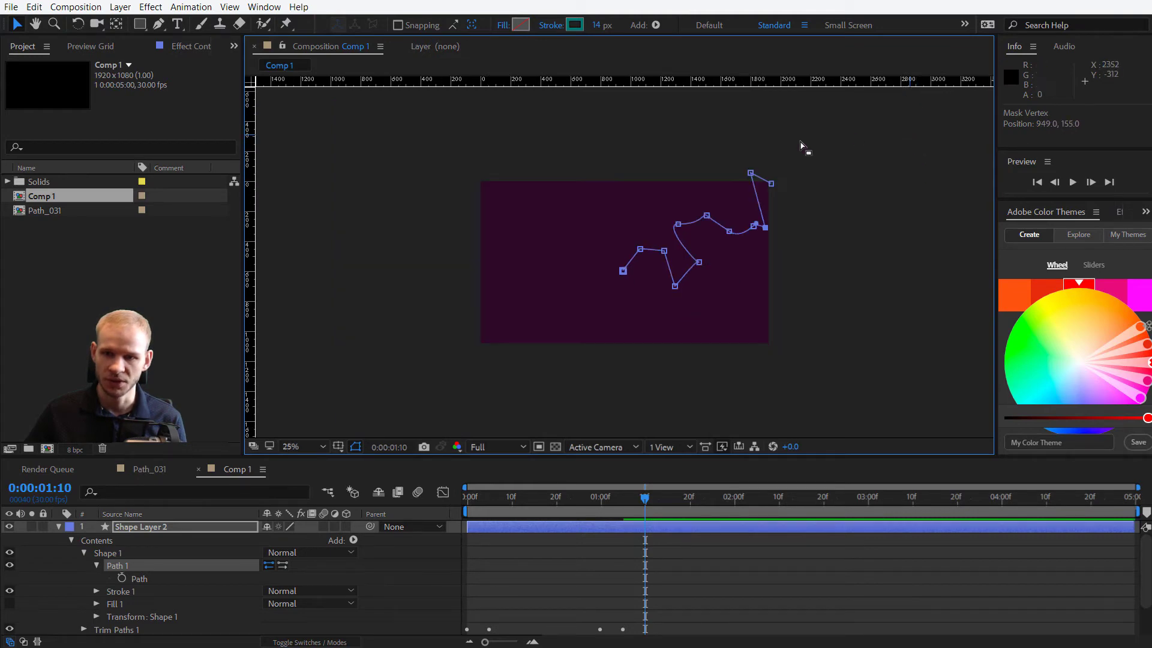
{"action": "left_click_drag", "start_coordinate": [751, 174], "coordinate": [749, 202]}
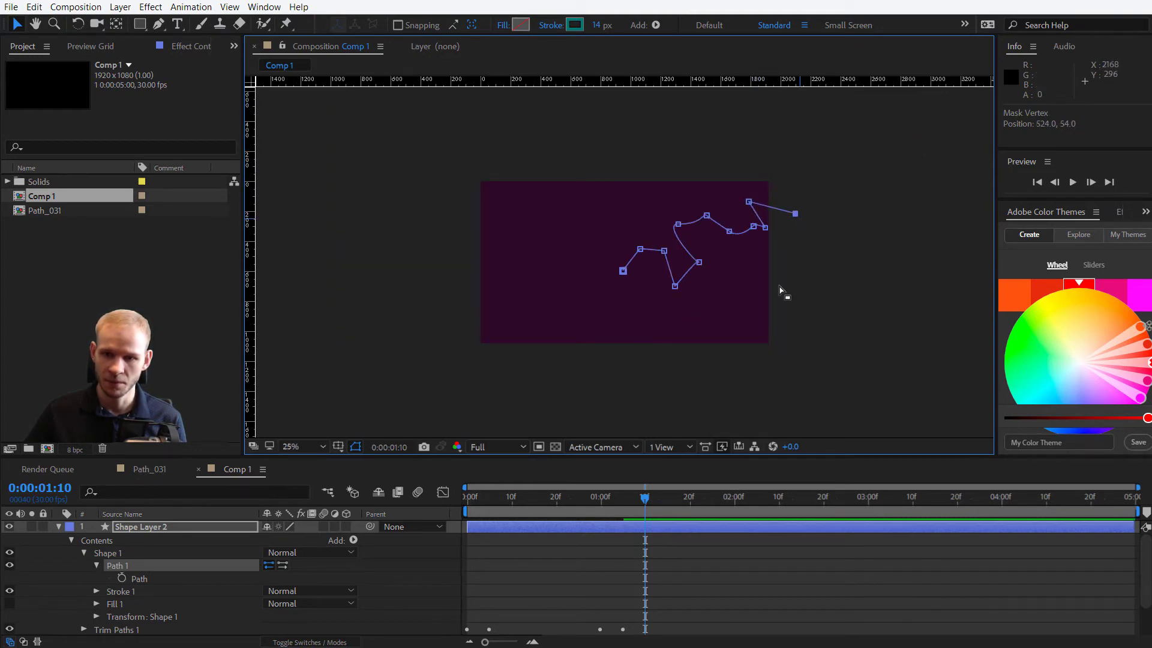
Step: Preview the animation of both lines from the first frame
{"action": "left_click", "coordinate": [431, 502]}
{"action": "key", "text": "space"}
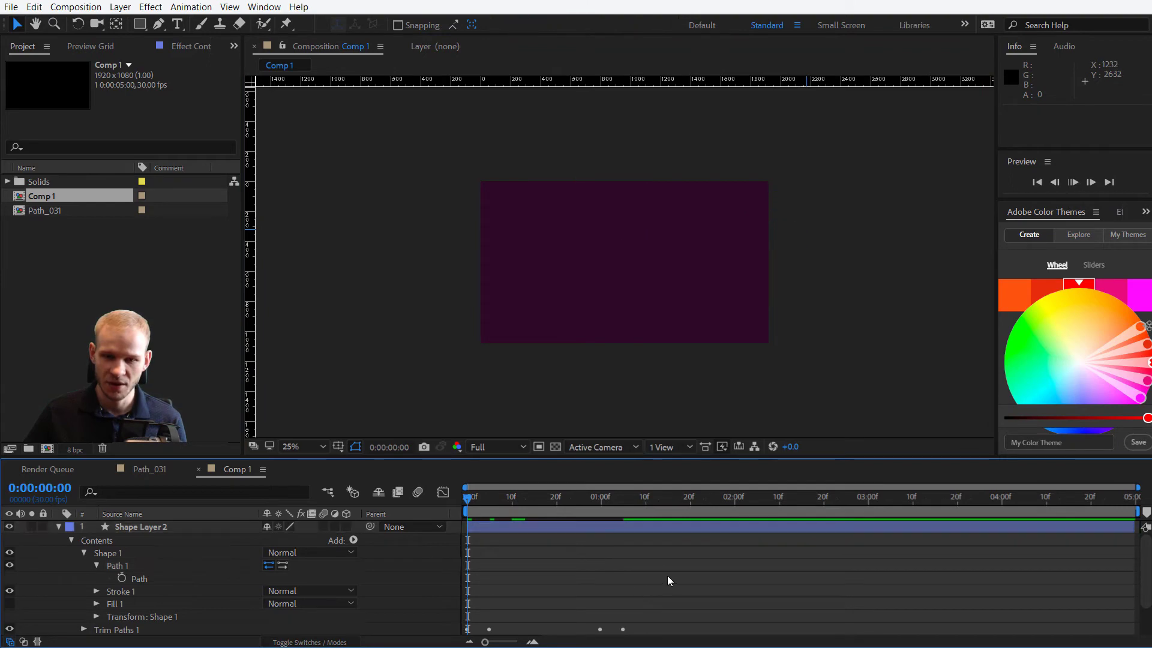
{"action": "key", "text": "comma"}
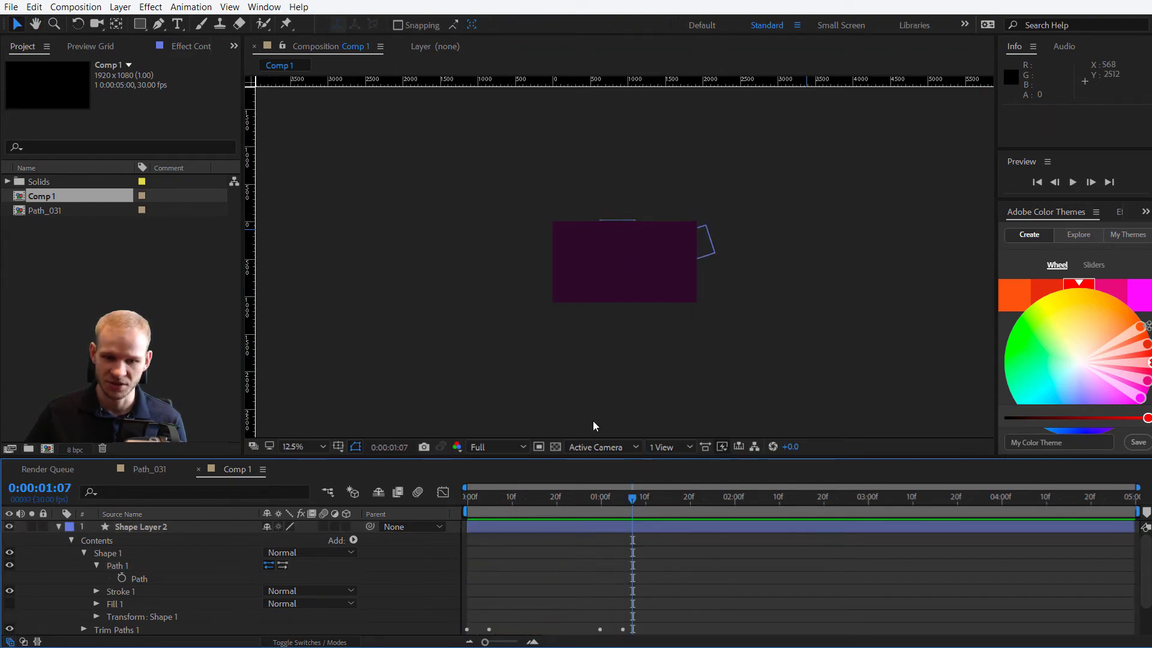
{"action": "key", "text": "period"}
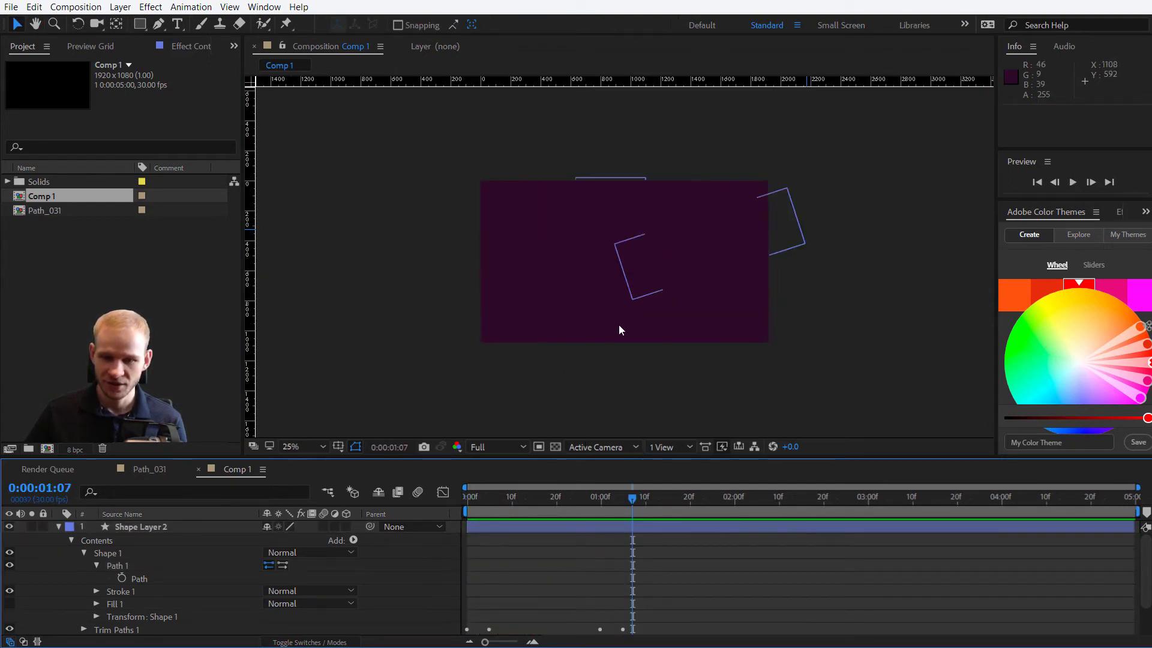
Step: Shift Shape Layer 2 in time so it starts at frame 3, and preview the staggered lines from the beginning
{"action": "left_click", "coordinate": [531, 533]}
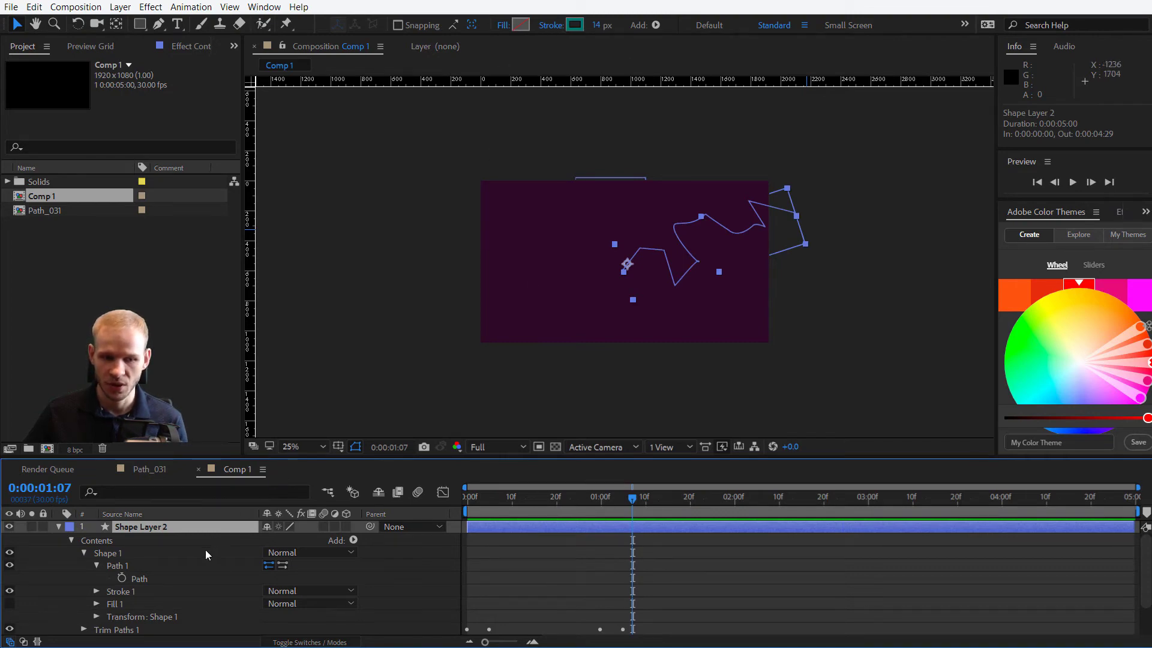
{"action": "key", "text": "r"}
{"action": "left_click_drag", "start_coordinate": [510, 531], "coordinate": [465, 505]}
{"action": "left_click", "coordinate": [516, 594]}
{"action": "key", "text": "space"}
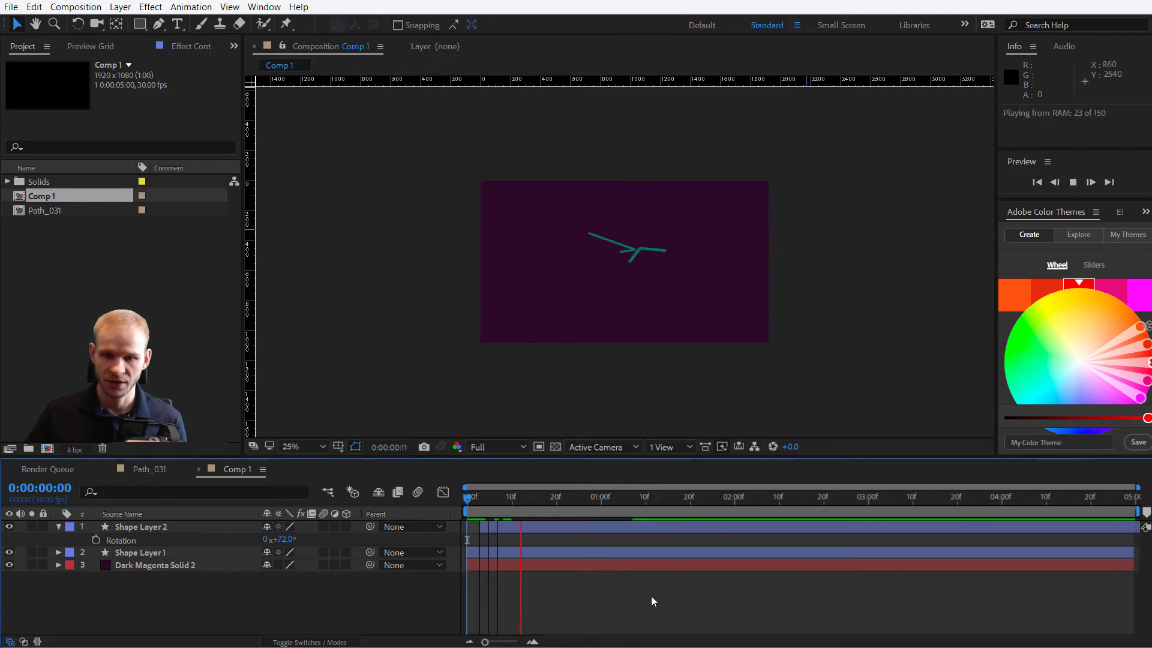
Step: Duplicate Shape Layer 2 and set the copy's rotation to 243° so it heads toward the composition's lower left
{"action": "left_click", "coordinate": [517, 532]}
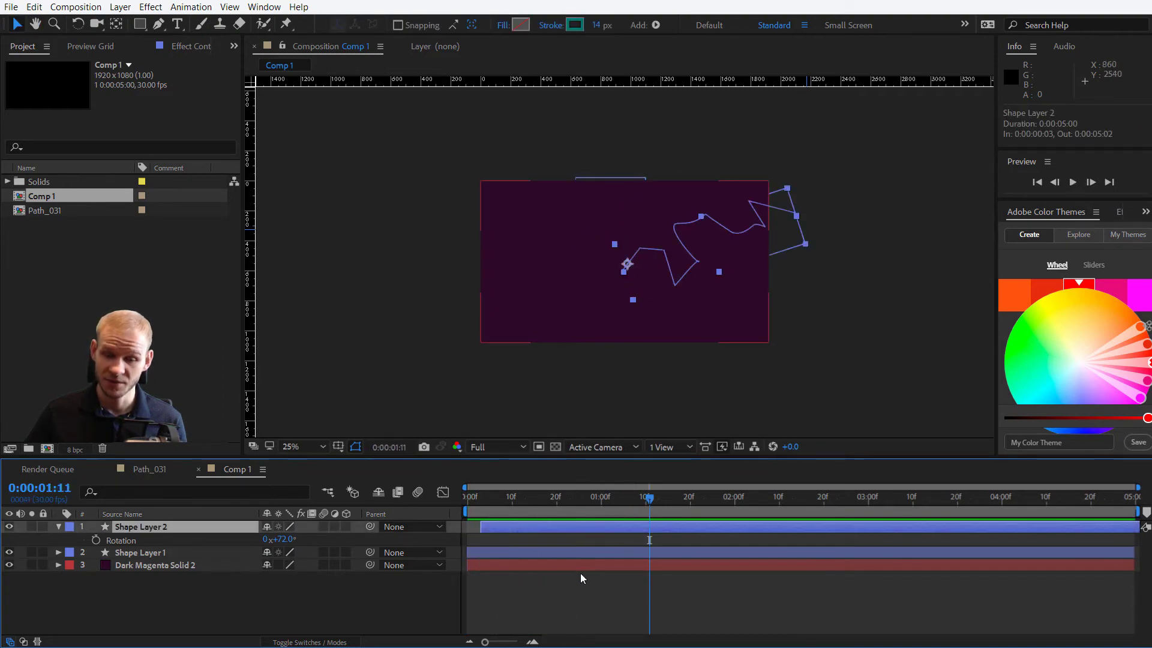
{"action": "key", "text": "ctrl+d"}
{"action": "key", "text": "r"}
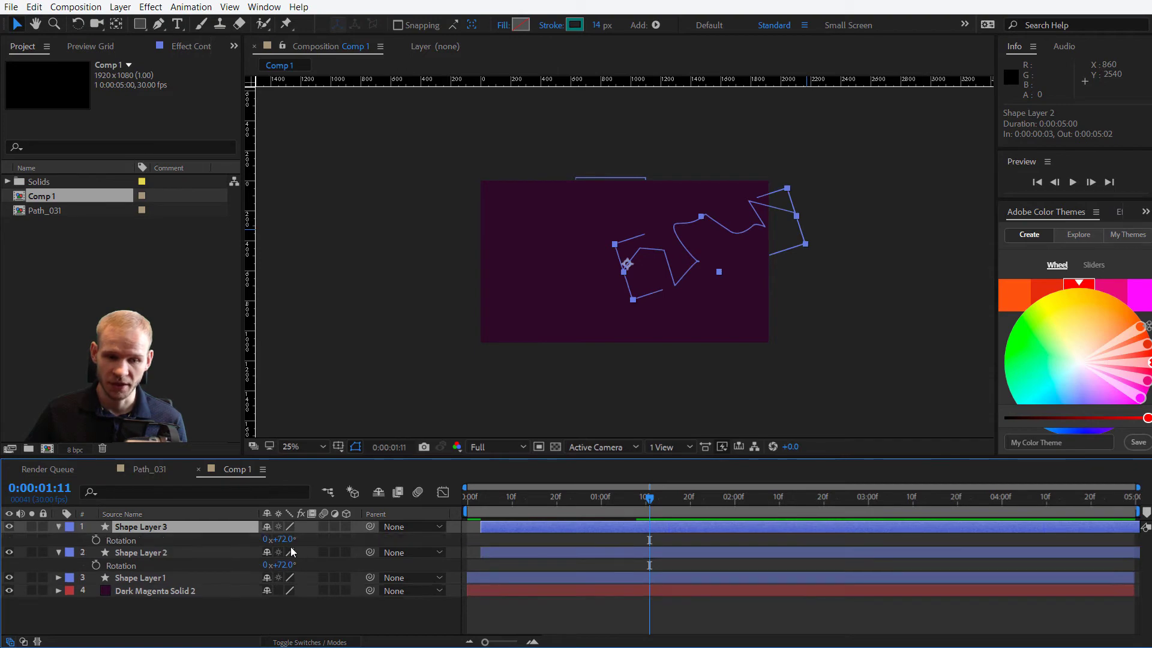
{"action": "left_click_drag", "start_coordinate": [280, 539], "coordinate": [413, 560]}
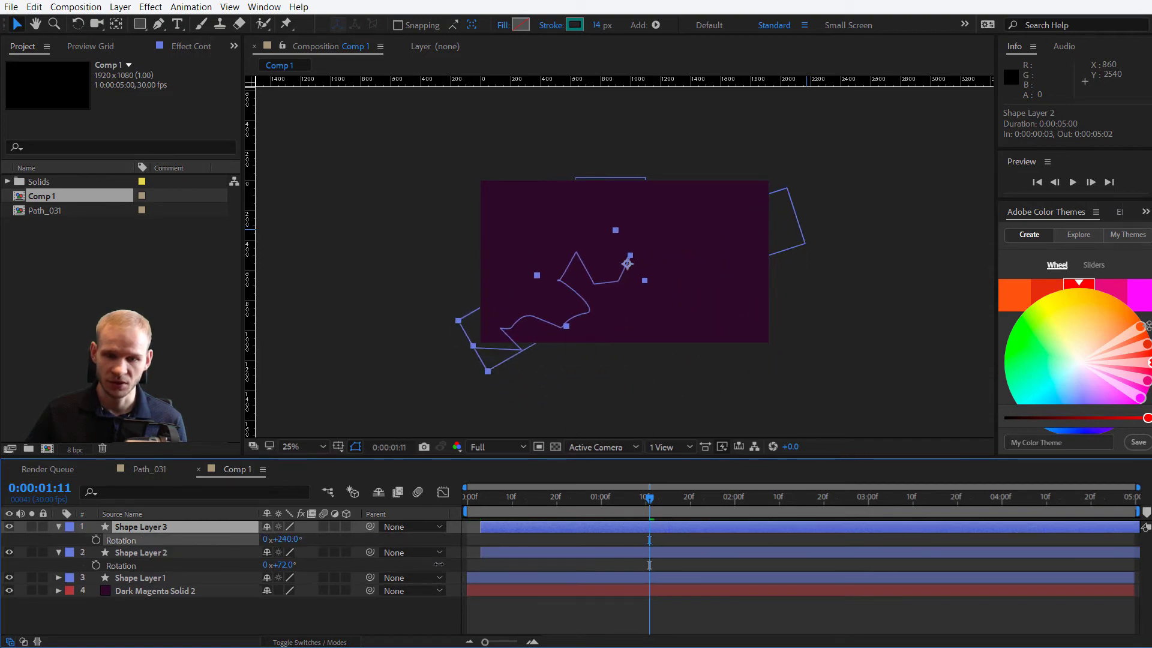
{"action": "left_click_drag", "start_coordinate": [438, 565], "coordinate": [440, 564]}
Step: Select Path 1 of Shape Layer 3 and move two of its middle vertices to bend the line into loops
{"action": "left_click", "coordinate": [59, 527]}
{"action": "left_click", "coordinate": [59, 526]}
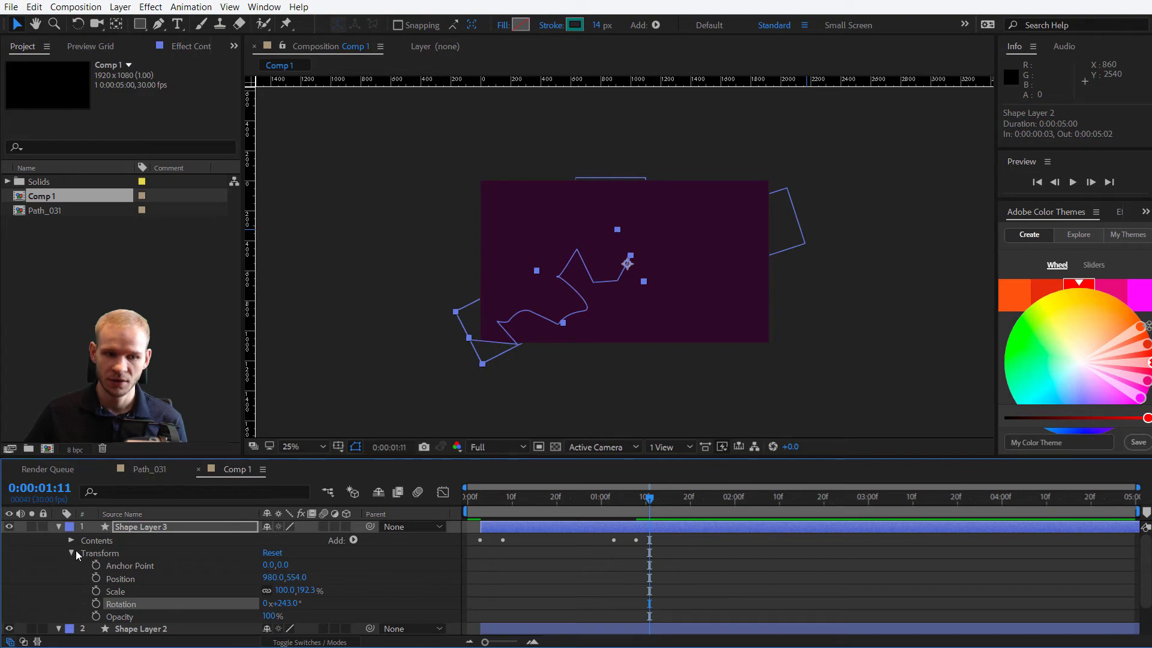
{"action": "left_click", "coordinate": [71, 540]}
{"action": "left_click", "coordinate": [84, 552]}
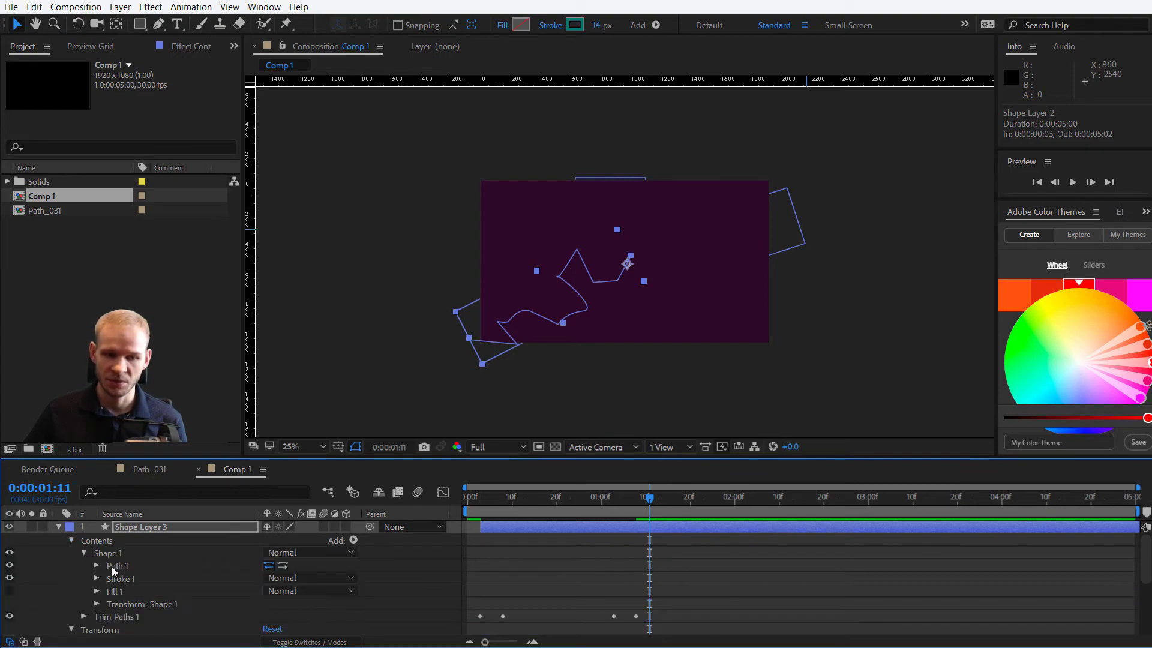
{"action": "left_click", "coordinate": [113, 566]}
{"action": "left_click_drag", "start_coordinate": [558, 277], "coordinate": [578, 260]}
{"action": "left_click_drag", "start_coordinate": [583, 311], "coordinate": [624, 260]}
Step: Delete two vertices near the lower-left end of Shape Layer 3's path
{"action": "left_click", "coordinate": [497, 321]}
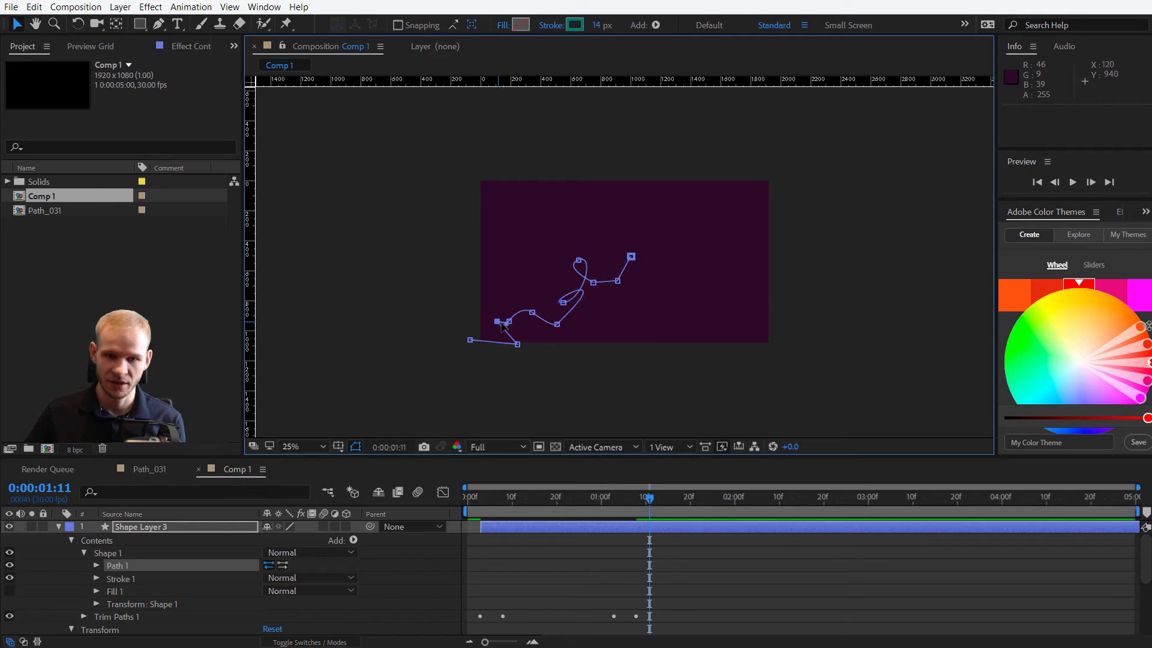
{"action": "key", "text": "Delete"}
{"action": "left_click", "coordinate": [517, 344]}
{"action": "key", "text": "Delete"}
Step: Reshape the lower-left part of Shape Layer 3's path into a curved loop and raise its end vertex slightly
{"action": "scroll", "coordinate": [545, 332], "scroll_direction": "up", "scroll_amount": 2}
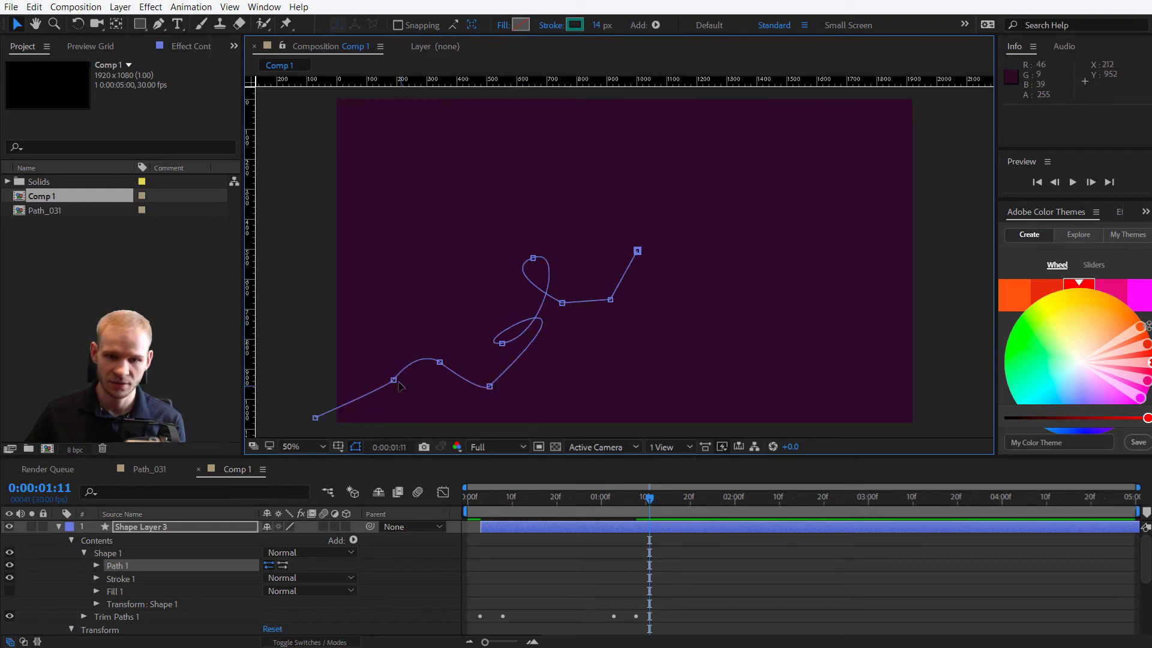
{"action": "left_click_drag", "start_coordinate": [398, 381], "coordinate": [420, 386]}
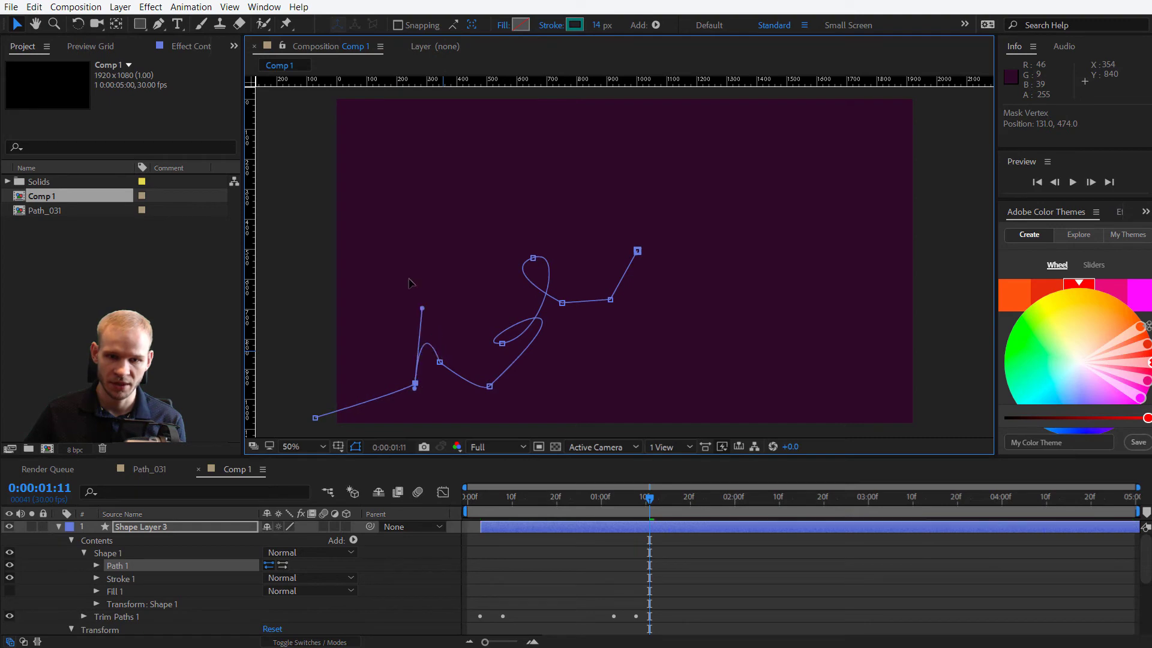
{"action": "left_click_drag", "start_coordinate": [409, 278], "coordinate": [365, 269]}
{"action": "left_click_drag", "start_coordinate": [420, 387], "coordinate": [473, 345]}
{"action": "left_click_drag", "start_coordinate": [316, 418], "coordinate": [330, 388]}
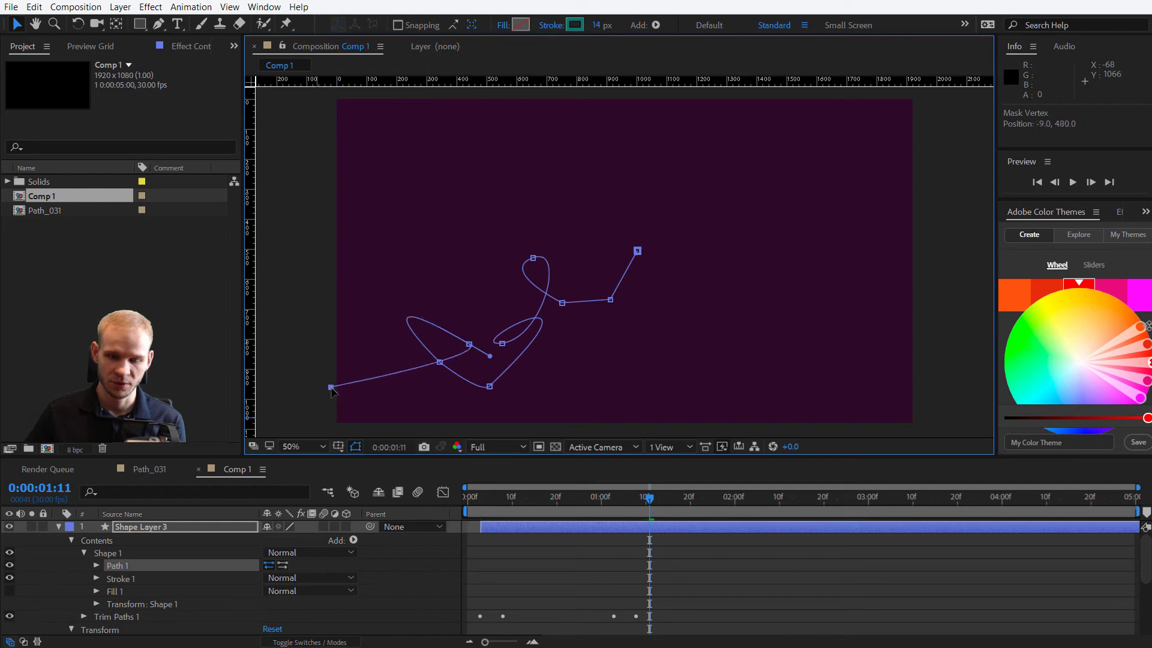
Step: Preview the three-line animation from the first frame
{"action": "scroll", "coordinate": [510, 353], "scroll_direction": "down", "scroll_amount": 2}
{"action": "left_click", "coordinate": [541, 535]}
{"action": "left_click_drag", "start_coordinate": [547, 497], "coordinate": [389, 494]}
{"action": "key", "text": "space"}
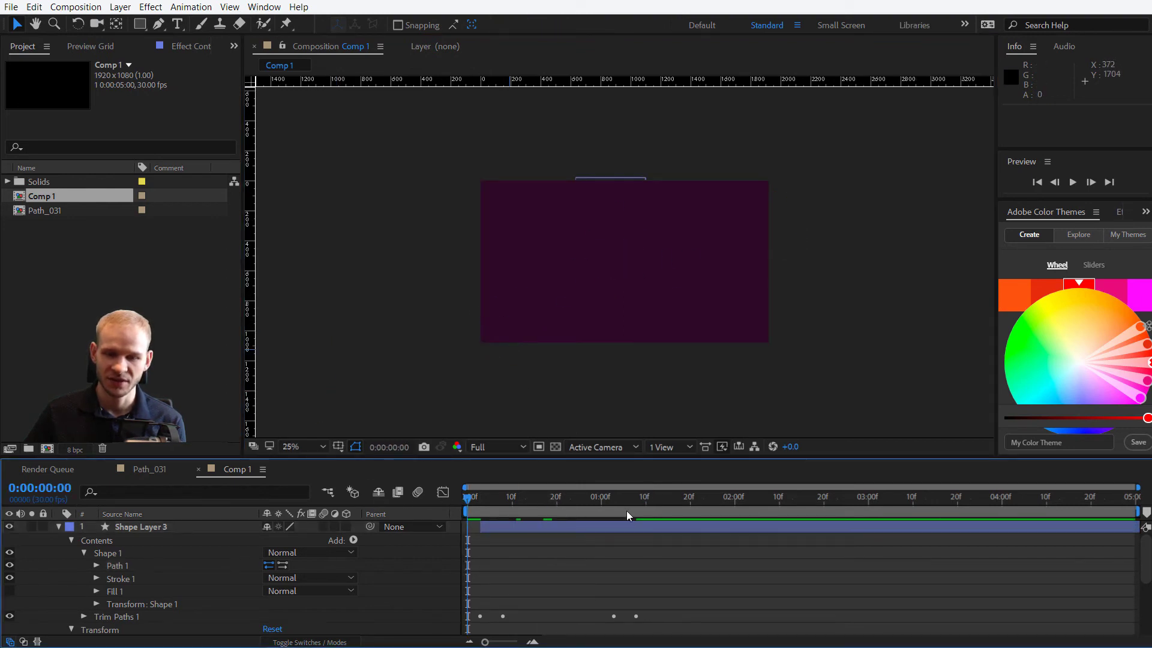
{"action": "key", "text": "space"}
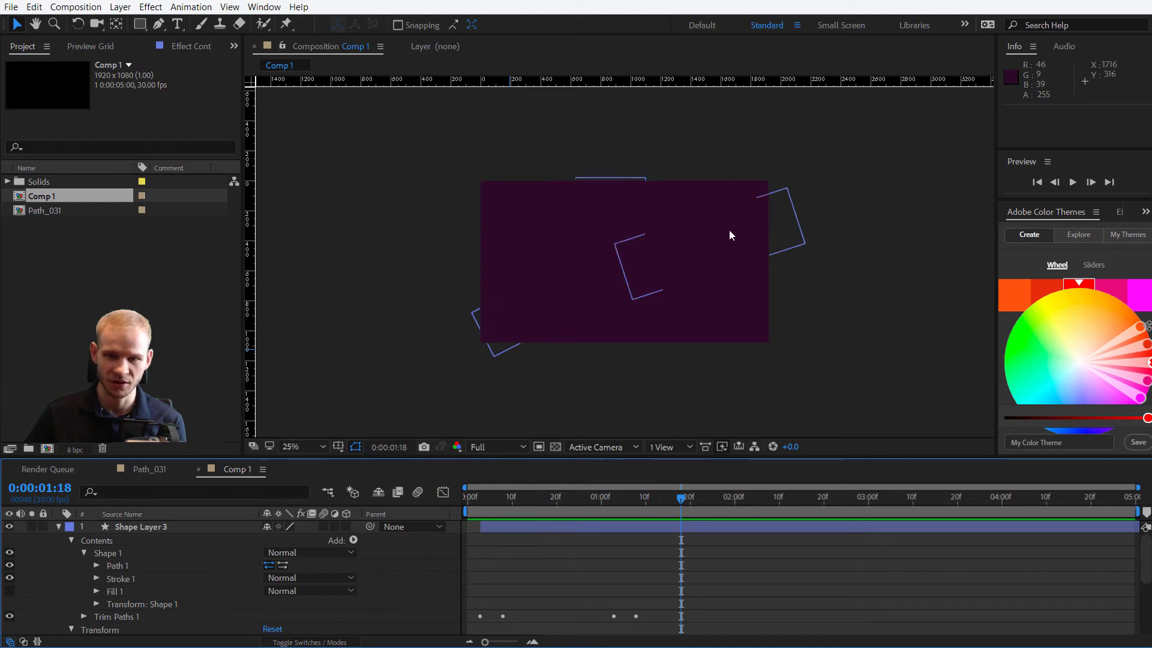
Step: Duplicate Shape Layers 1, 2 and 3 together and reveal the rotation of the three copies
{"action": "left_click", "coordinate": [517, 339]}
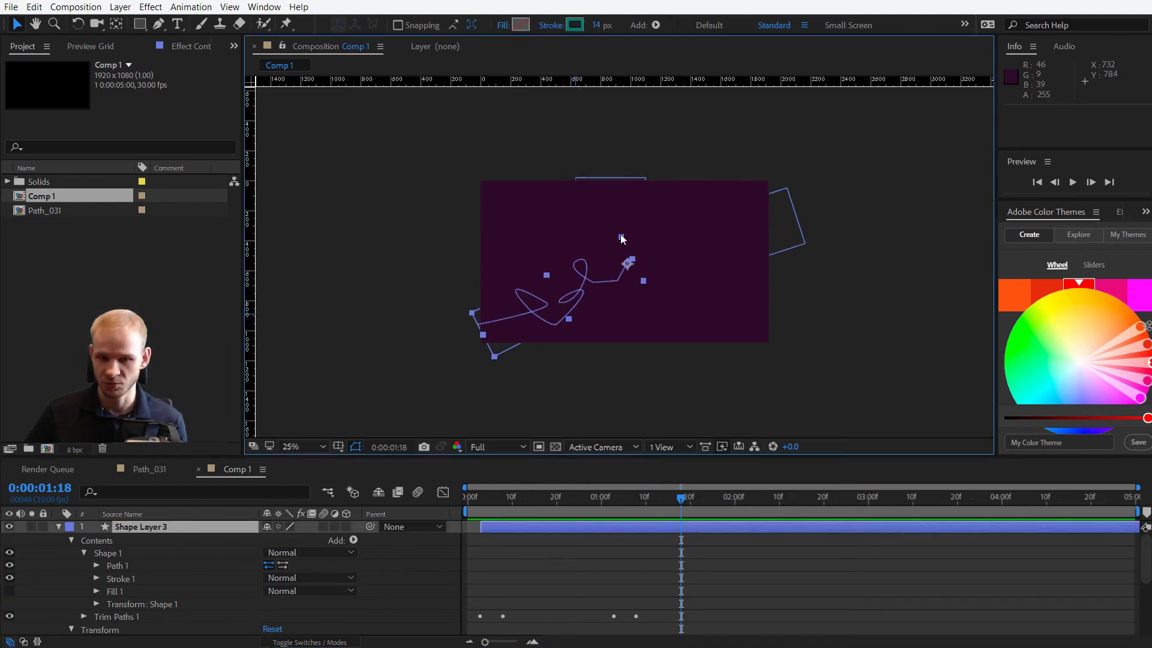
{"action": "left_click", "coordinate": [57, 527]}
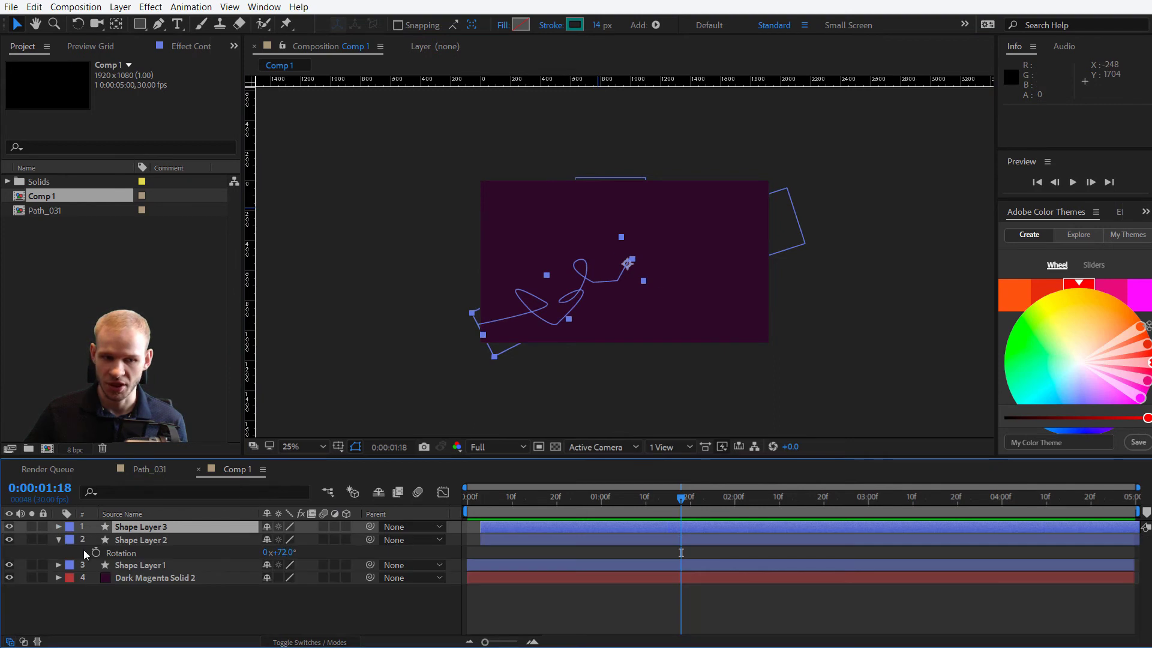
{"action": "left_click", "coordinate": [138, 566], "text": "ctrl"}
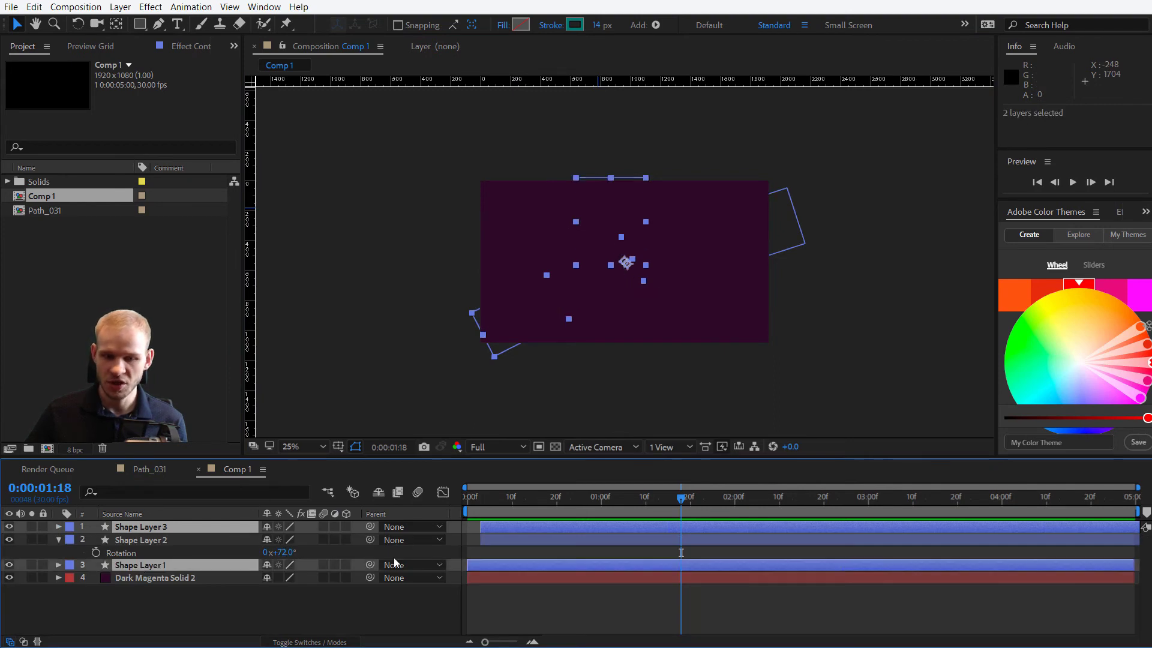
{"action": "left_click", "coordinate": [157, 541], "text": "ctrl"}
{"action": "key", "text": "ctrl+r"}
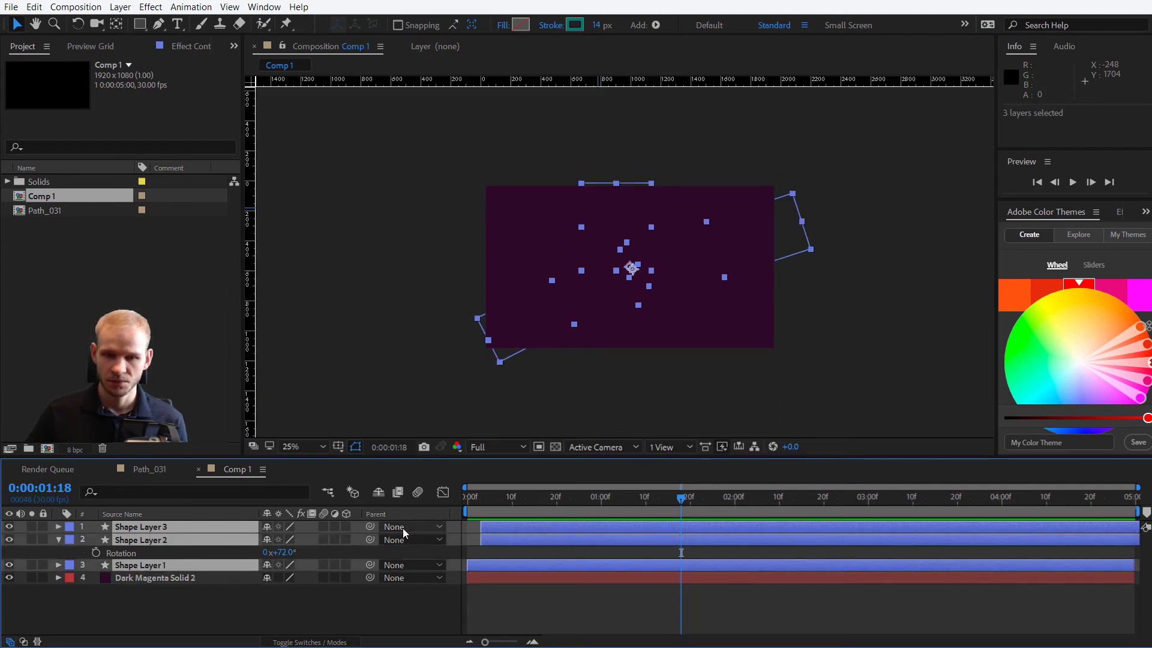
{"action": "key", "text": "ctrl+d"}
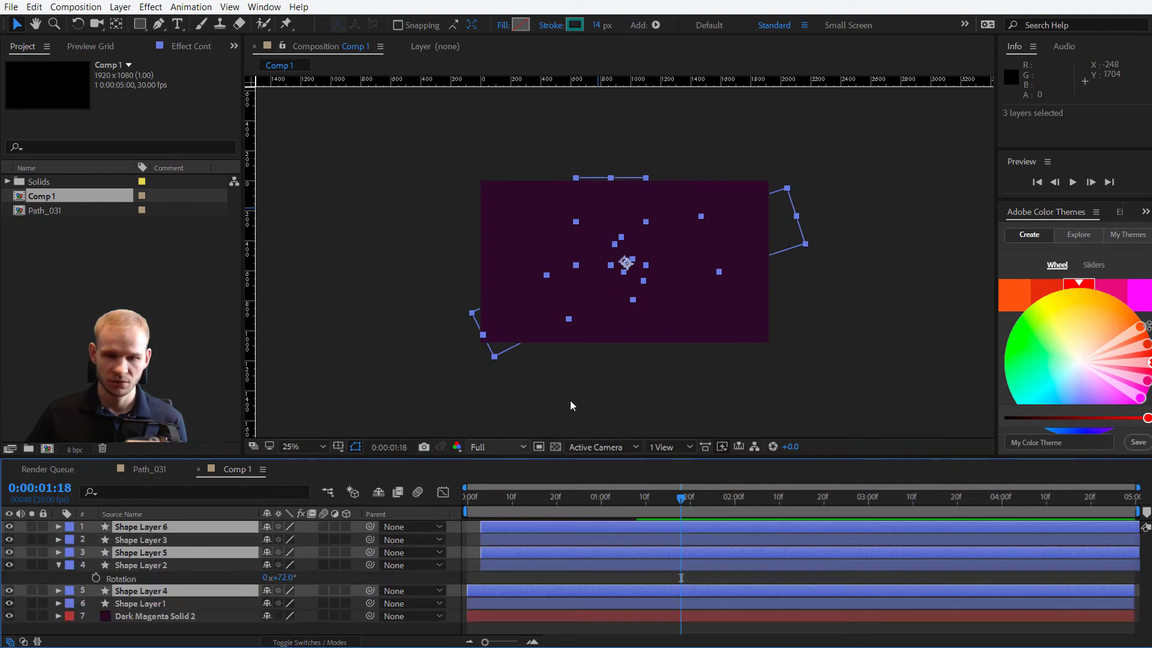
{"action": "key", "text": "r"}
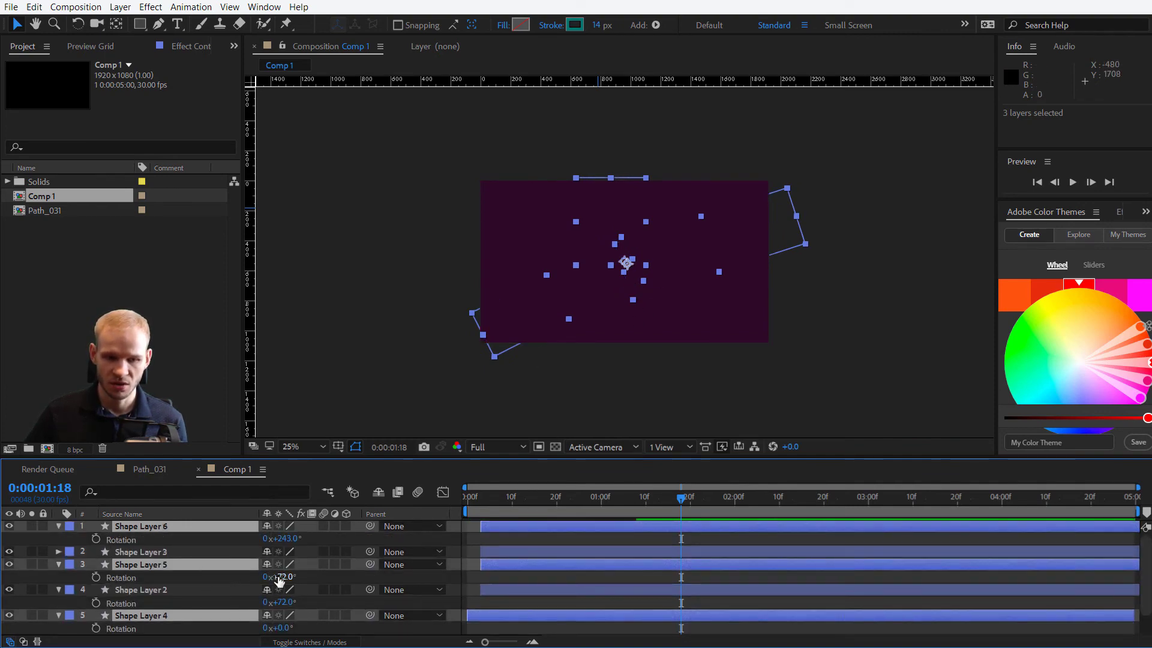
Step: Set the rotation of Shape Layers 6, 5 and 4 to 294°, 123° and 51° respectively, and preview the six lines
{"action": "left_click_drag", "start_coordinate": [279, 579], "coordinate": [325, 580]}
{"action": "key", "text": "Home"}
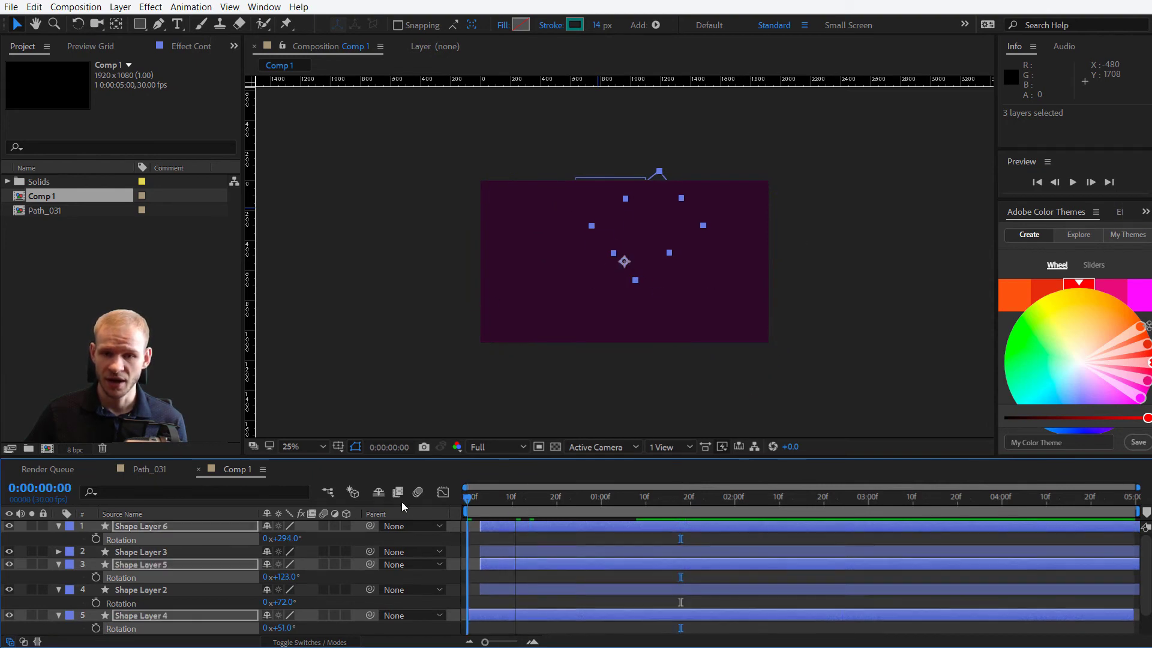
{"action": "key", "text": "space"}
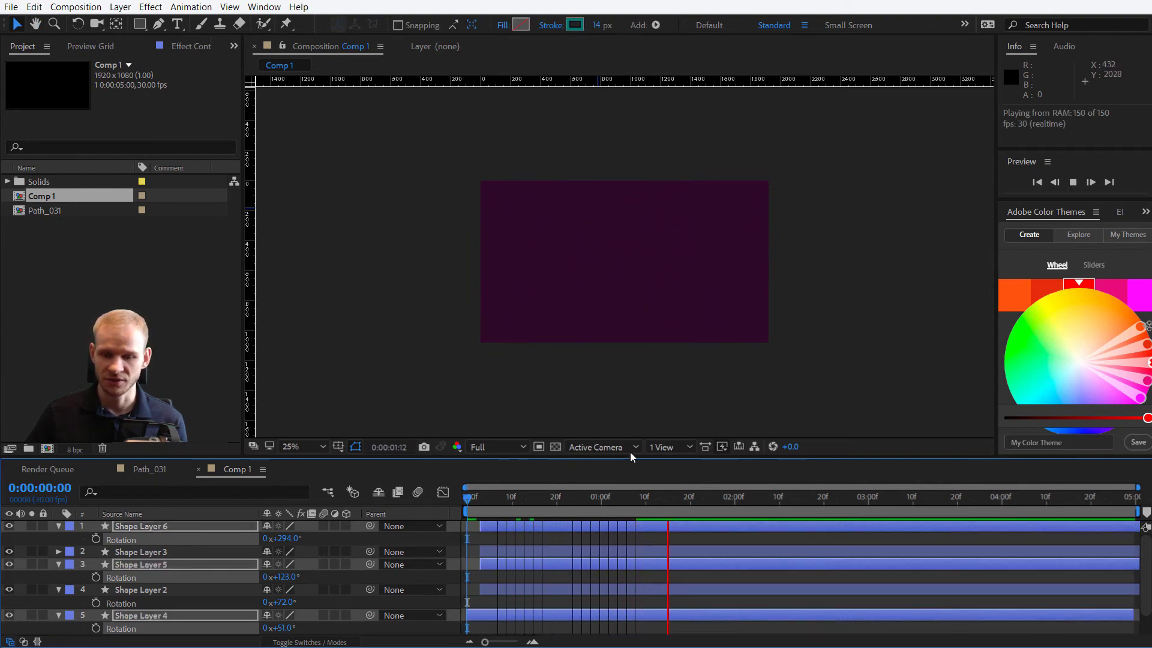
{"action": "key", "text": "space"}
Step: Stagger the shape layers in time with different offsets, starting Shape Layer 6 at 0:00:00:05 and Shape Layer 3 at 0:00:00:08
{"action": "left_click", "coordinate": [579, 536]}
{"action": "left_click_drag", "start_coordinate": [559, 552], "coordinate": [539, 526]}
{"action": "scroll", "coordinate": [540, 552], "scroll_direction": "down", "scroll_amount": 1}
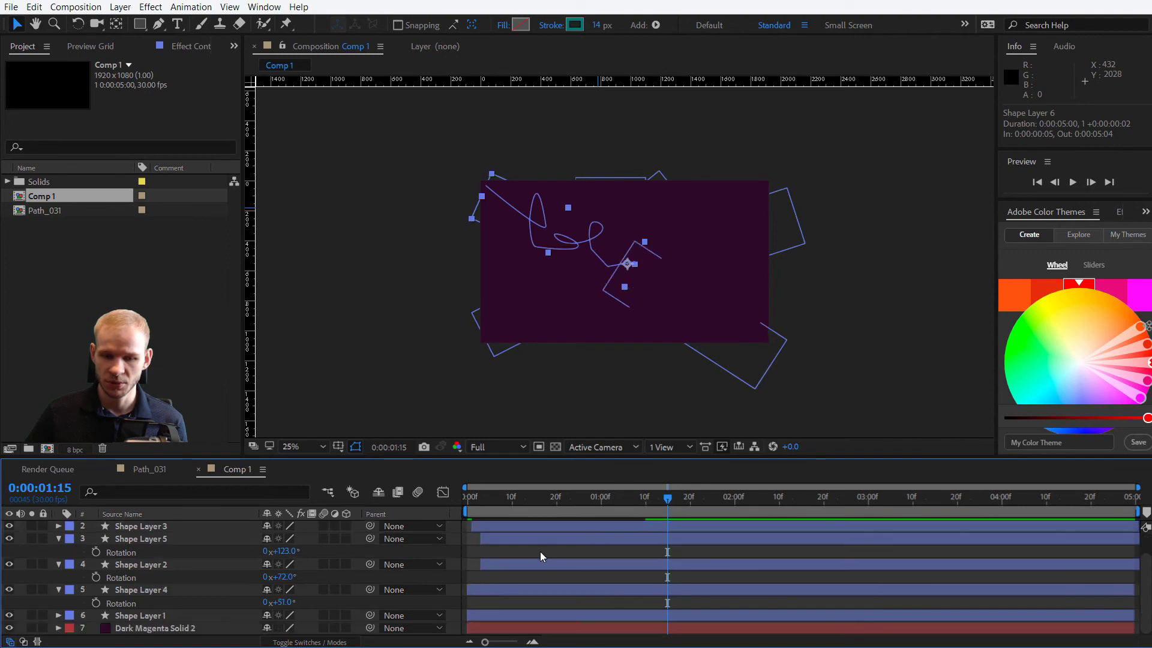
{"action": "left_click_drag", "start_coordinate": [510, 589], "coordinate": [511, 617]}
{"action": "left_click_drag", "start_coordinate": [511, 566], "coordinate": [538, 567]}
{"action": "left_click_drag", "start_coordinate": [505, 542], "coordinate": [553, 531]}
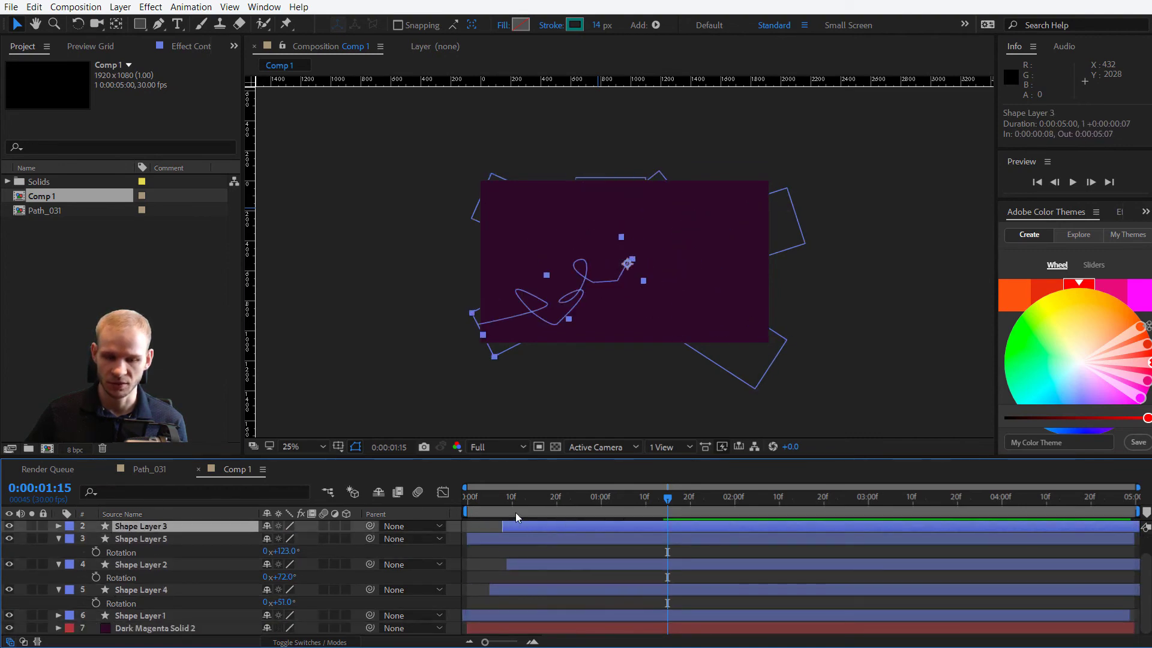
Step: Preview the staggered six-line animation from the first frame
{"action": "left_click", "coordinate": [467, 496]}
{"action": "left_click", "coordinate": [817, 405]}
{"action": "key", "text": "space"}
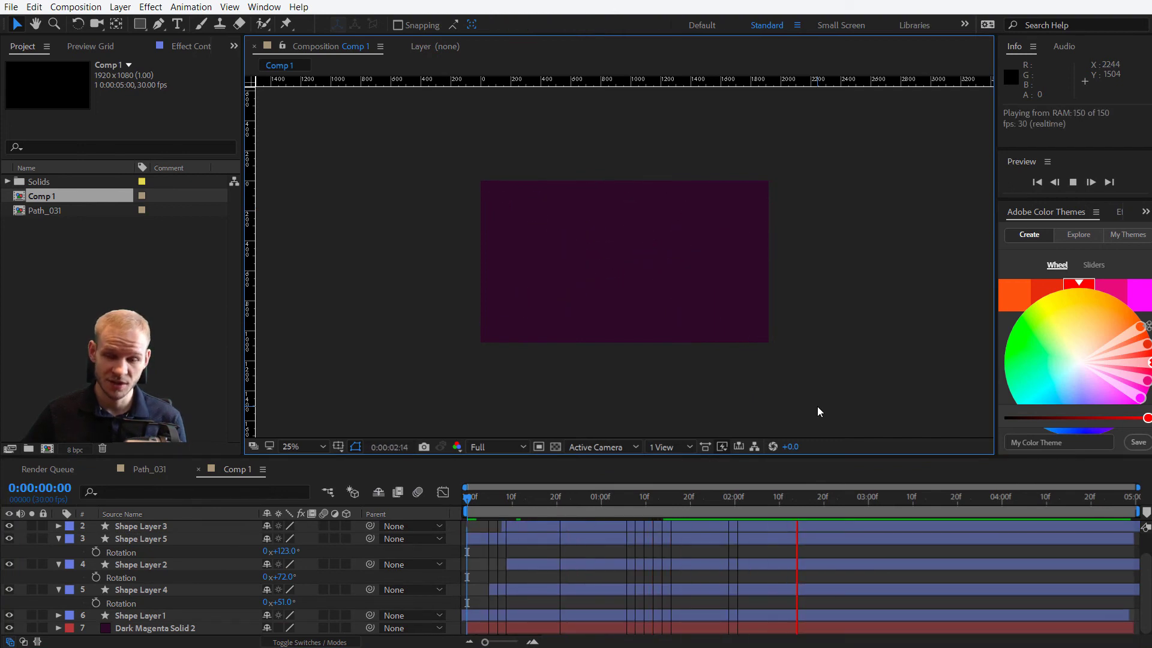
{"action": "key", "text": "space"}
Step: Play the Path_031 composition from the first frame and examine where its lines start around the centre
{"action": "left_click", "coordinate": [150, 470]}
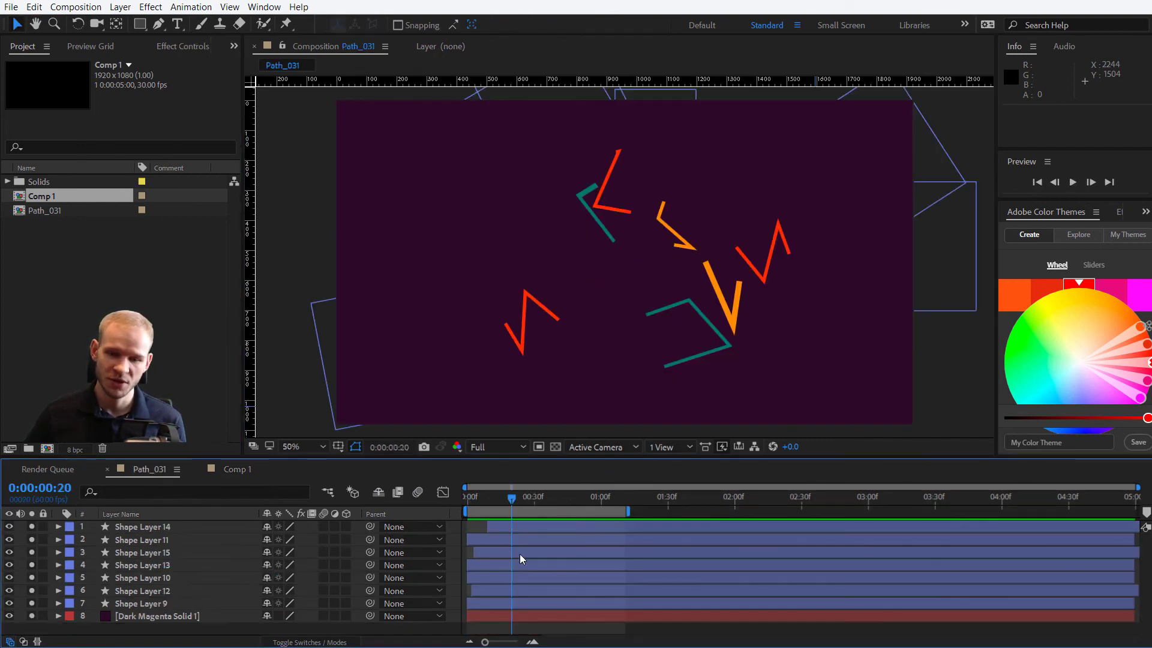
{"action": "left_click_drag", "start_coordinate": [535, 501], "coordinate": [405, 503]}
{"action": "key", "text": "space"}
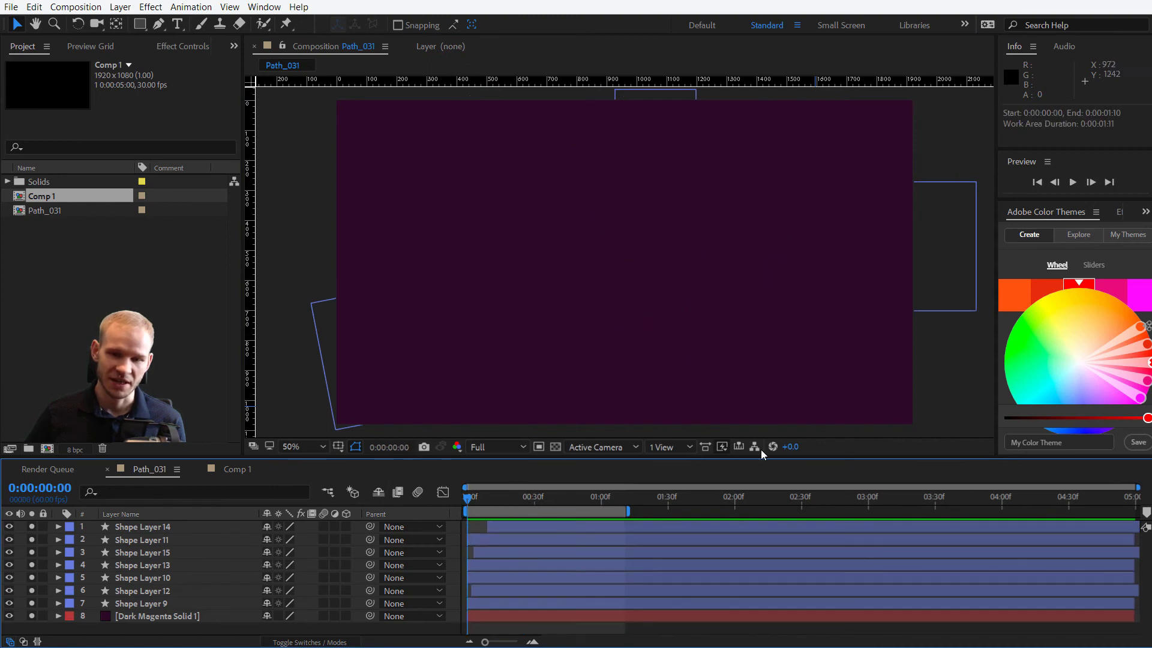
{"action": "key", "text": "space"}
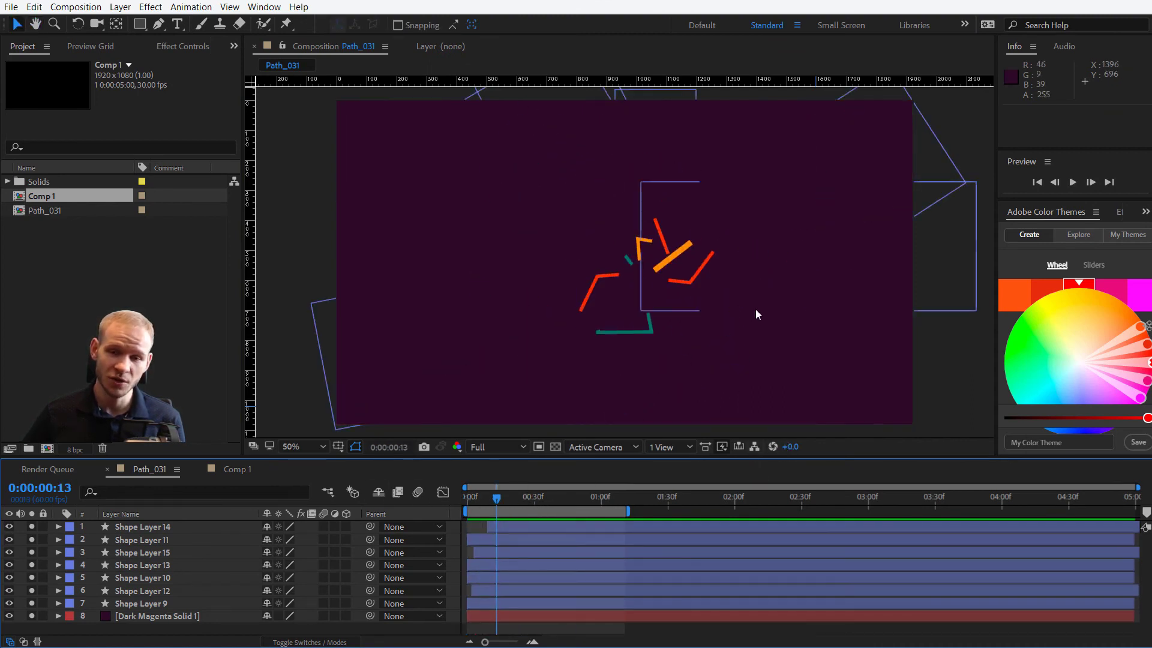
{"action": "key", "text": "comma"}
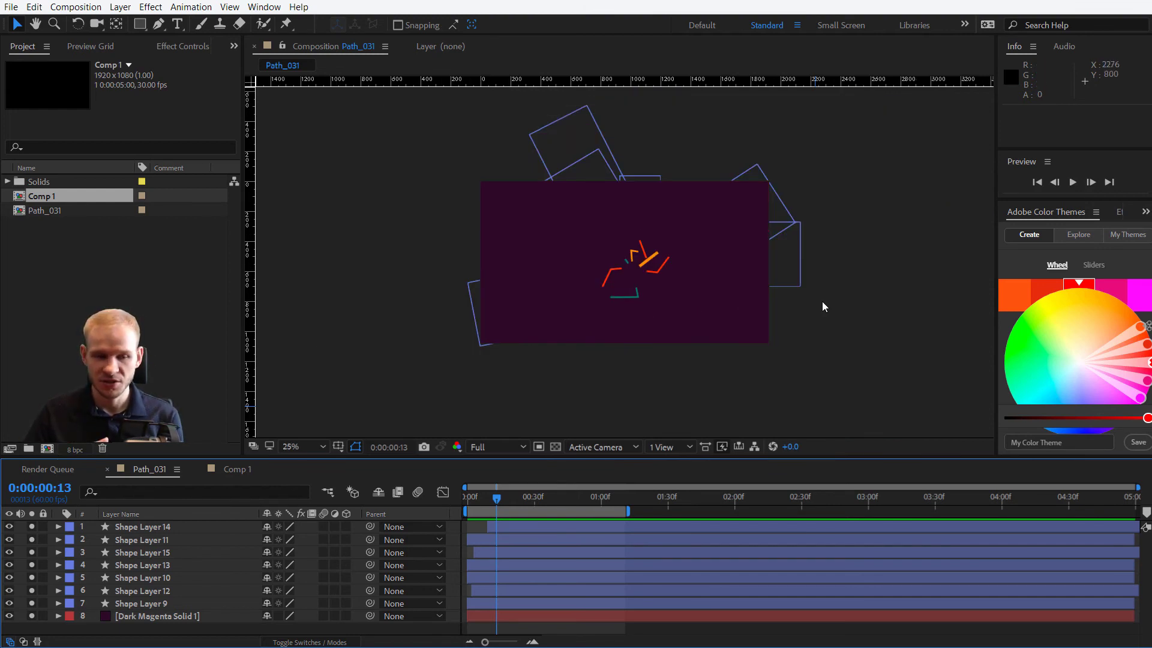
{"action": "key", "text": "period"}
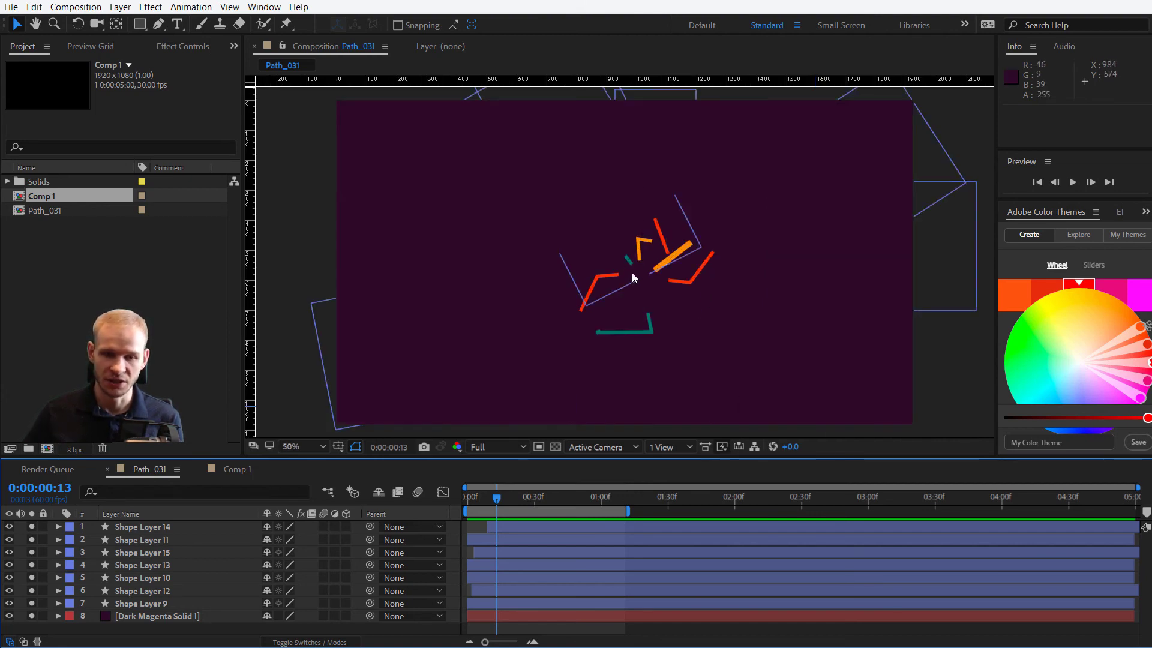
Step: In Comp 1, place a vertical and a horizontal guide near the centre and move Shape Layer 6 to position 884, 468
{"action": "left_click", "coordinate": [231, 468]}
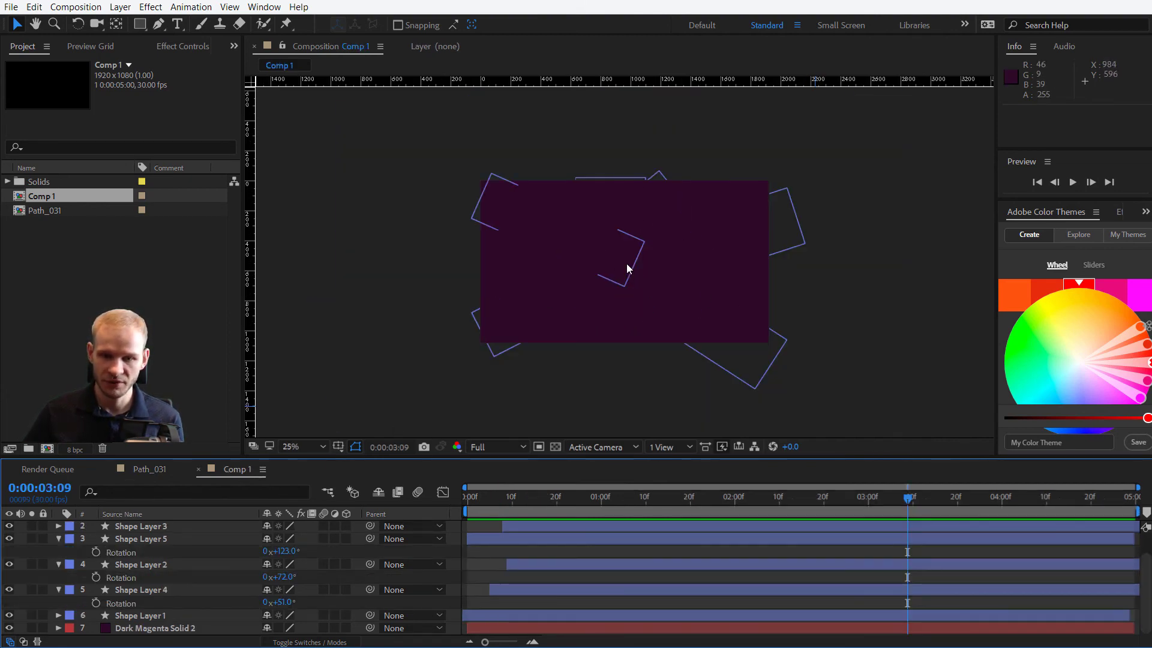
{"action": "left_click_drag", "start_coordinate": [249, 268], "coordinate": [622, 268]}
{"action": "left_click_drag", "start_coordinate": [618, 81], "coordinate": [659, 251]}
{"action": "mouse_move", "coordinate": [526, 213]}
{"action": "left_mouse_down"}
{"action": "mouse_move", "coordinate": [520, 199]}
{"action": "mouse_move", "coordinate": [503, 202]}
{"action": "mouse_move", "coordinate": [513, 201]}
{"action": "left_mouse_up"}
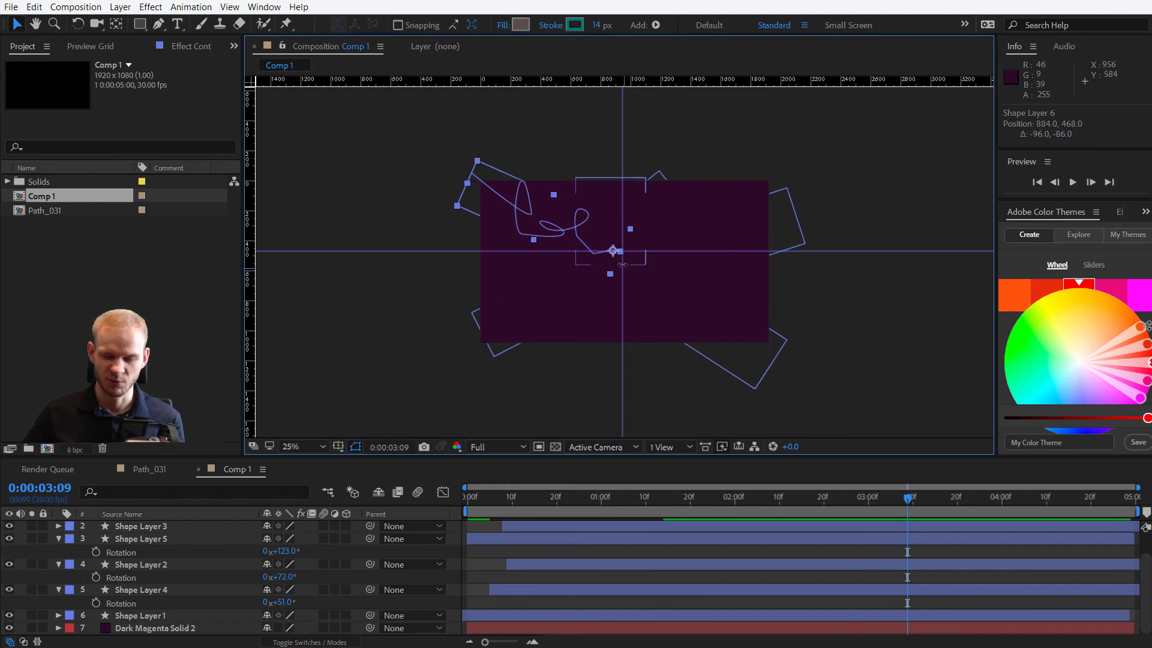
{"action": "key", "text": "period"}
{"action": "left_click", "coordinate": [338, 446]}
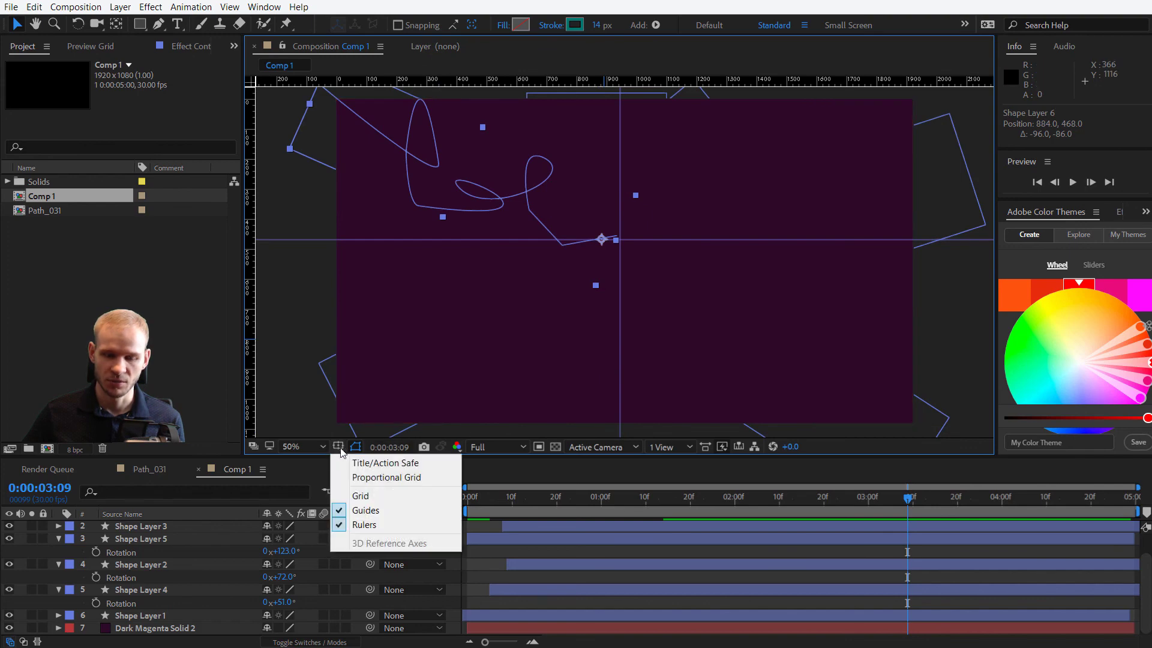
{"action": "left_click", "coordinate": [372, 496]}
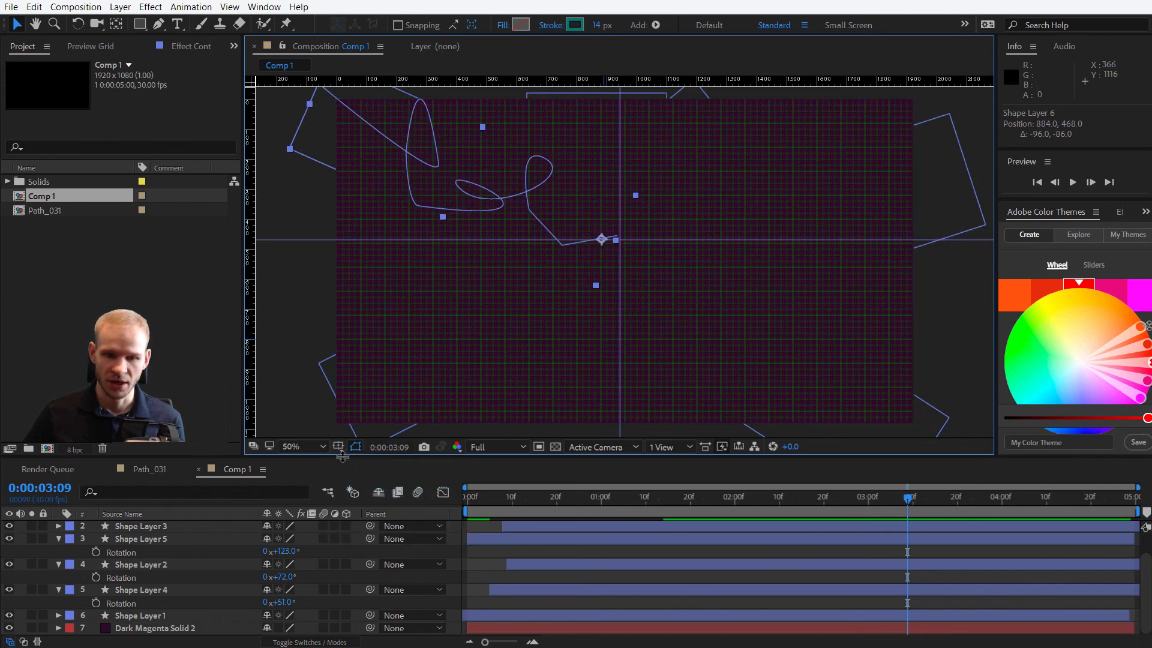
{"action": "left_click", "coordinate": [339, 447]}
{"action": "left_click", "coordinate": [369, 492]}
Step: With the Title/Action Safe overlay shown, align the guides to the centre at 962 and 538, and go to 0:00:00:12
{"action": "left_click", "coordinate": [338, 446]}
{"action": "left_click", "coordinate": [384, 463]}
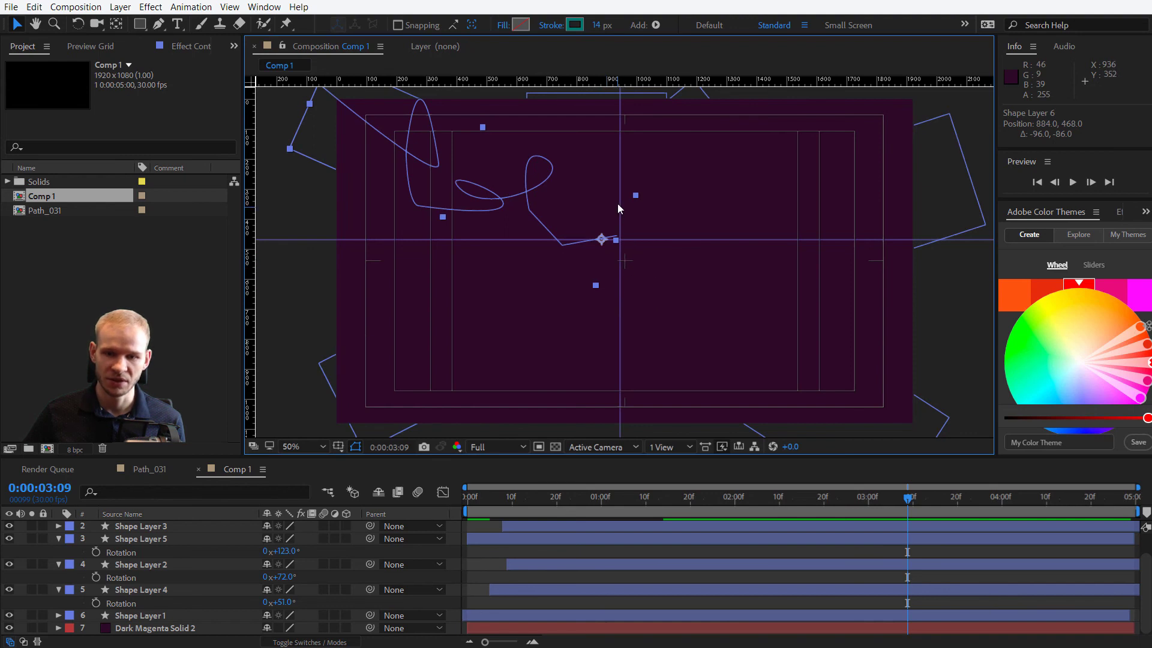
{"action": "left_click_drag", "start_coordinate": [619, 207], "coordinate": [625, 201]}
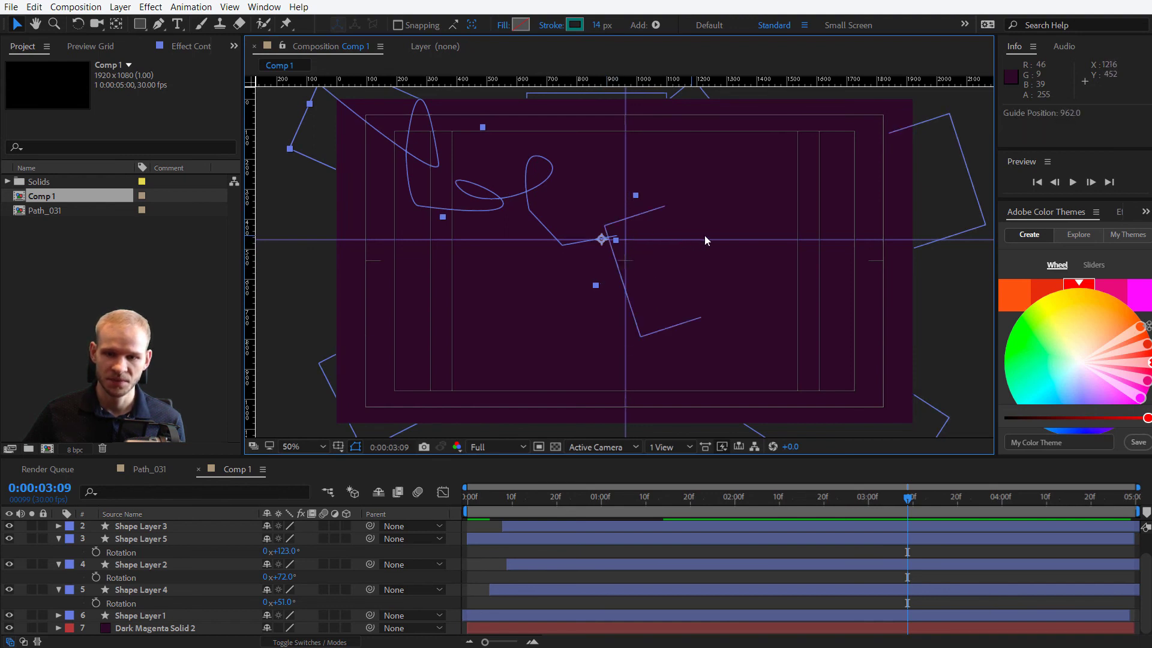
{"action": "left_click_drag", "start_coordinate": [708, 239], "coordinate": [710, 260]}
{"action": "left_click_drag", "start_coordinate": [602, 488], "coordinate": [520, 497]}
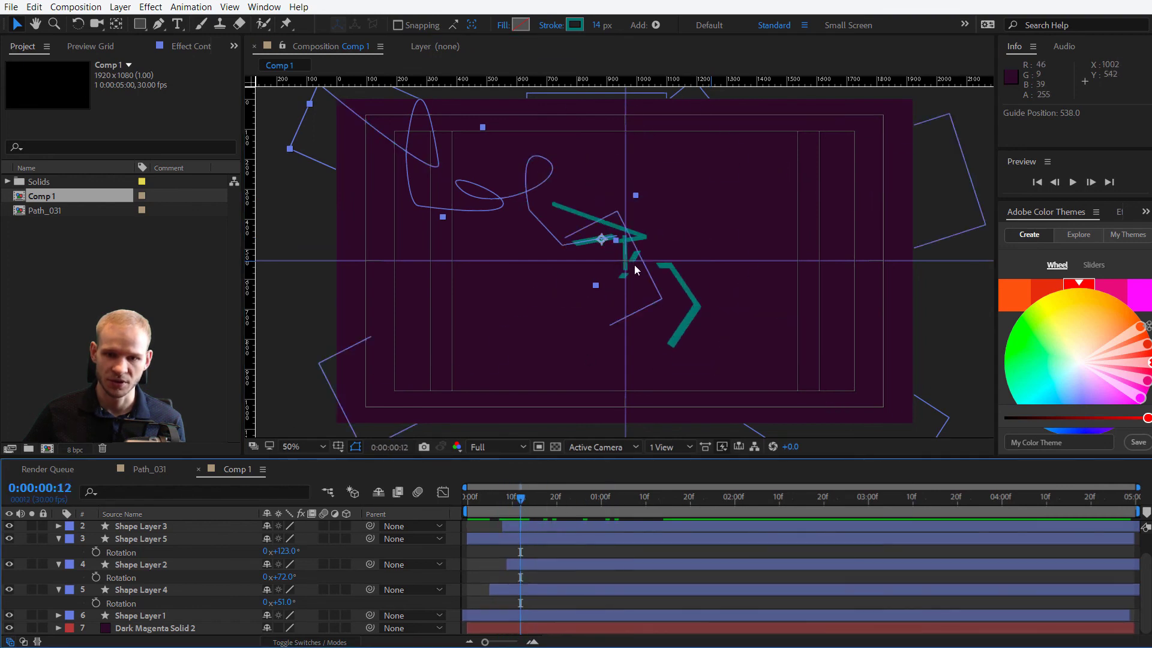